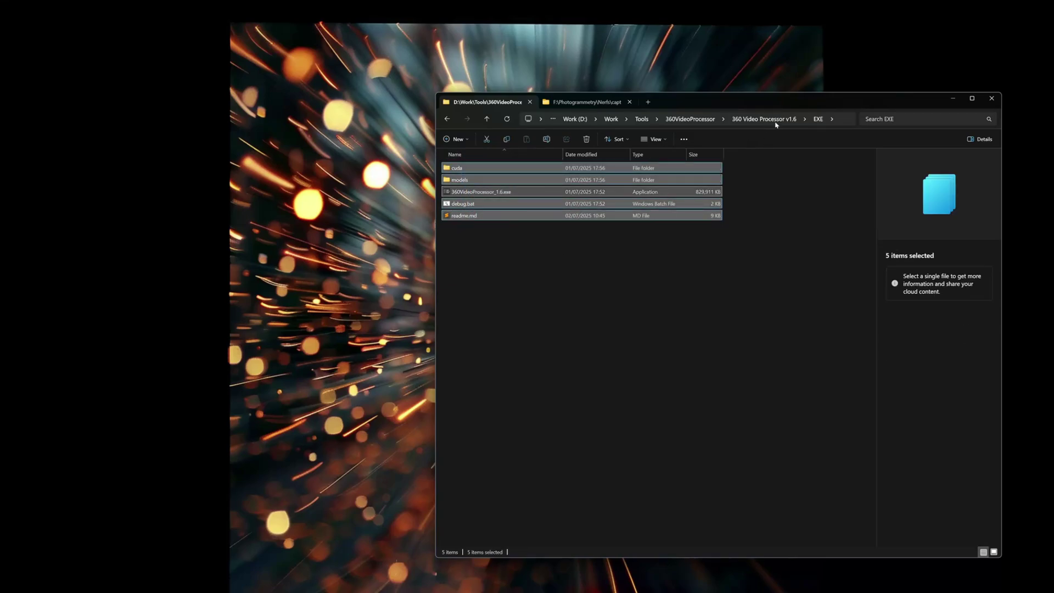
# Step: Deselect cuda, models, 360VideoProcessor_1.6.exe, debug.bat and readme.md in the EXE folder
pyautogui.click(559, 238)
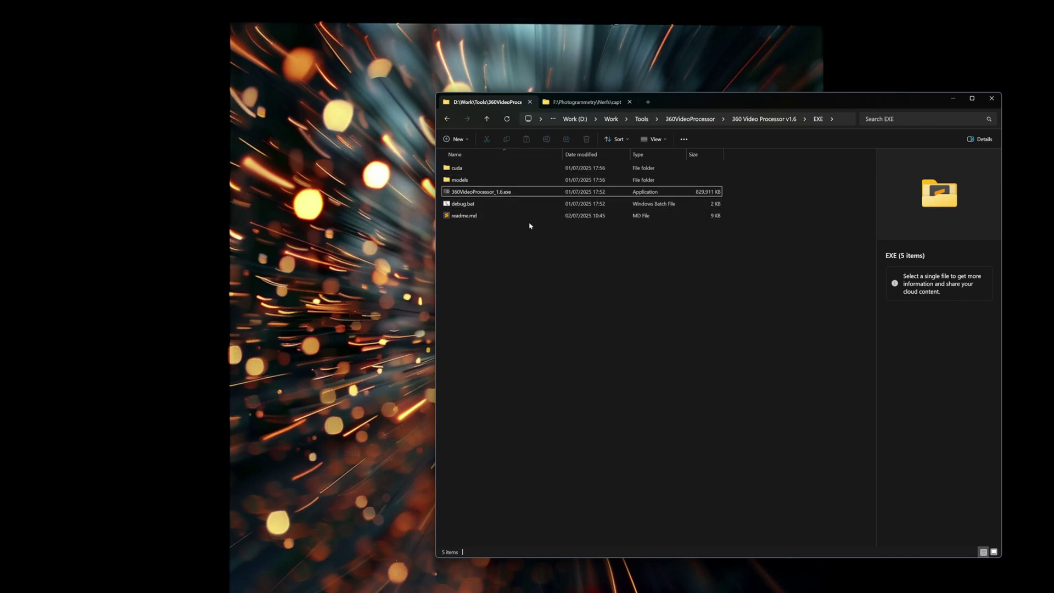
# Step: Launch the app in debug mode from debug.bat and move its console window lower
pyautogui.click(471, 206)
pyautogui.doubleClick(470, 204)
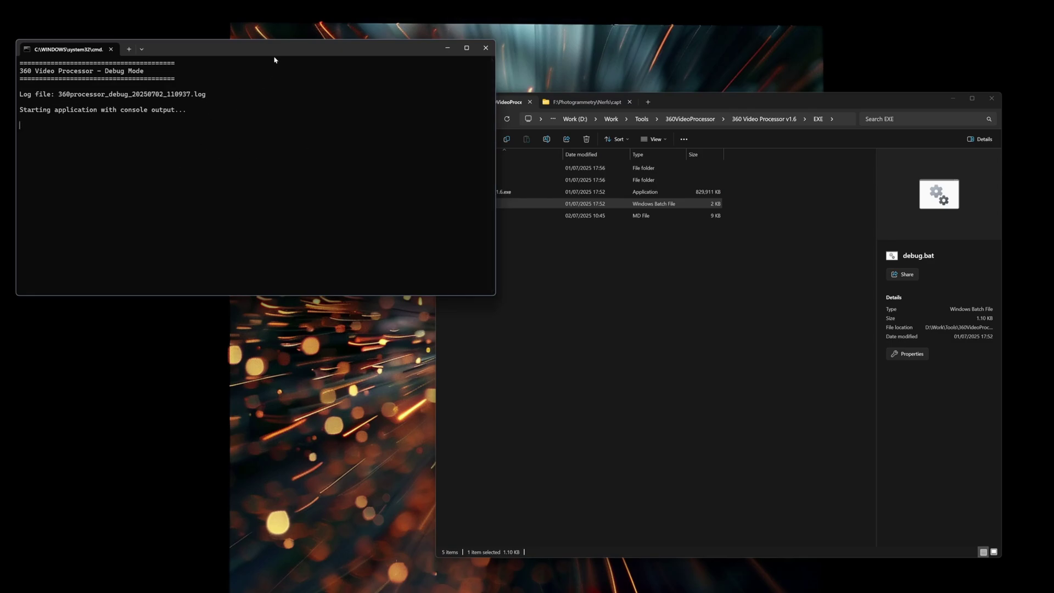
pyautogui.moveTo(286, 49); pyautogui.dragTo(290, 75)
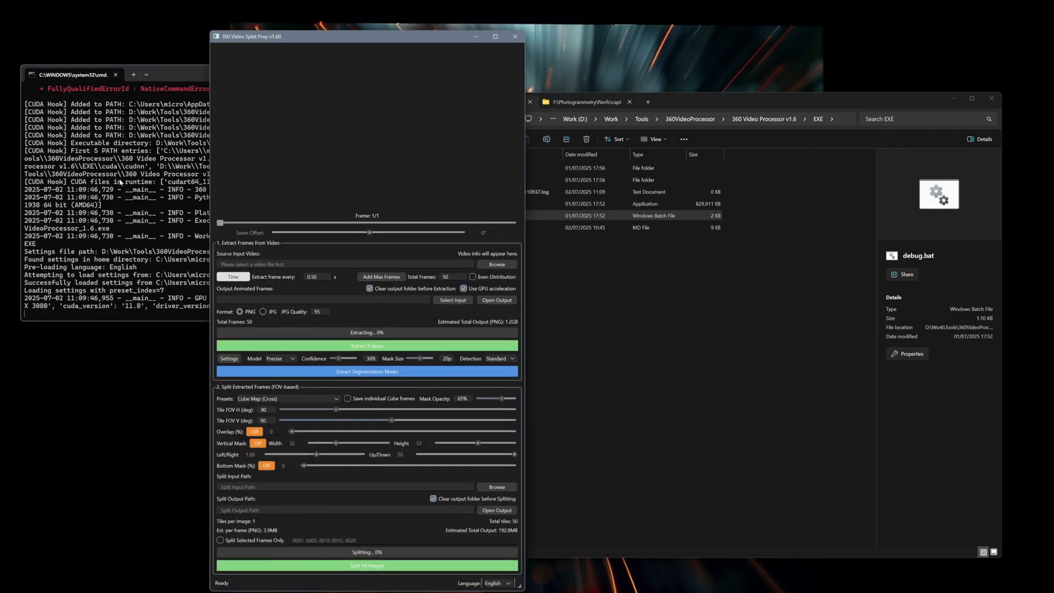
# Step: Load ParkRoad_DEMO.mp4 and apply the Standard (90° FOV, 8 Tiles) preset, giving 1,552 tiles
pyautogui.click(634, 384)
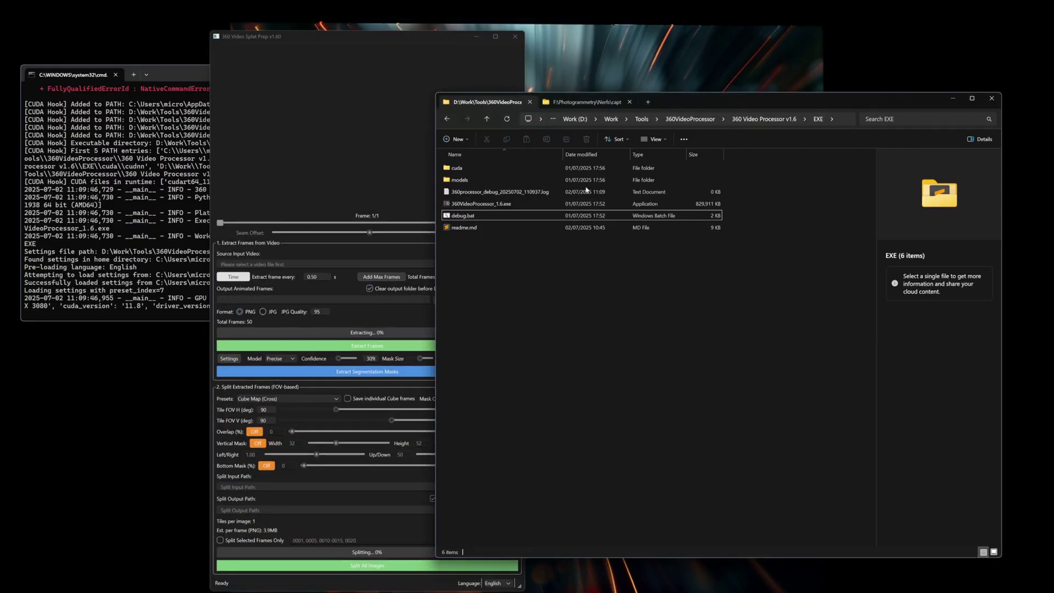
pyautogui.click(587, 102)
pyautogui.moveTo(512, 252); pyautogui.dragTo(340, 165)
pyautogui.click(291, 399)
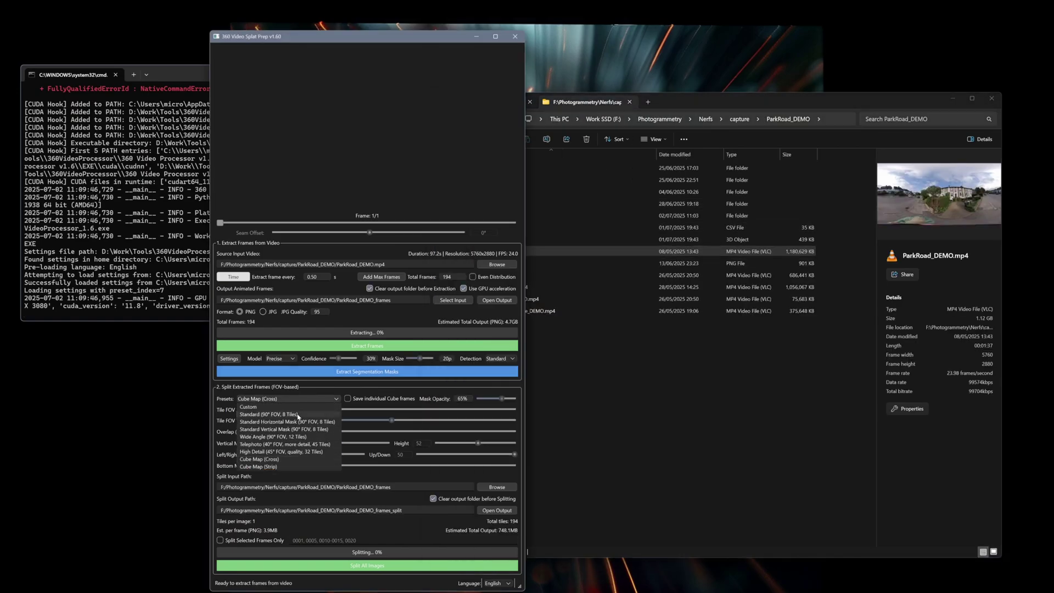
pyautogui.click(299, 419)
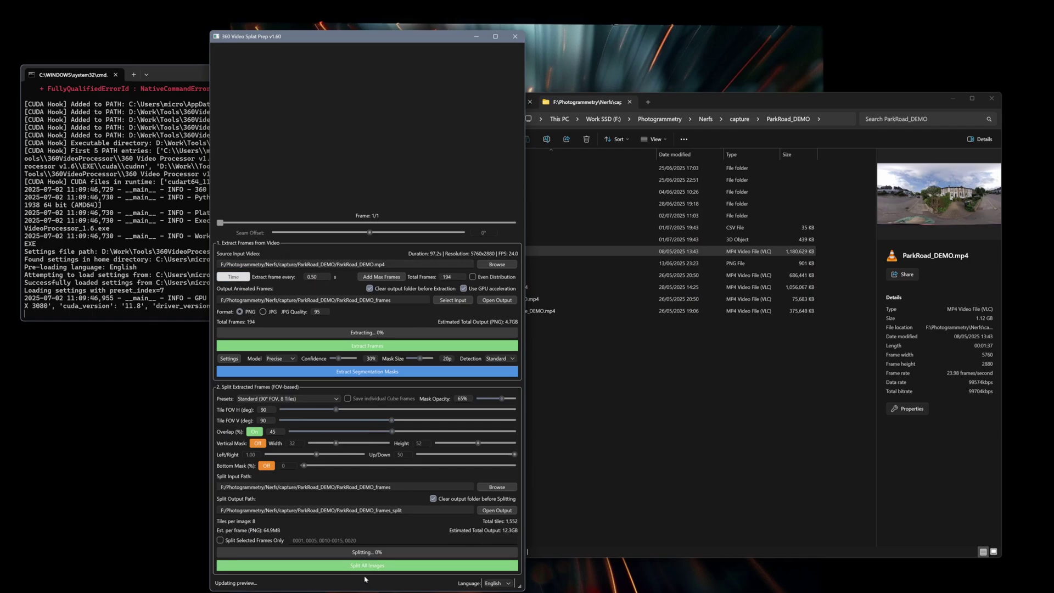
pyautogui.click(162, 249)
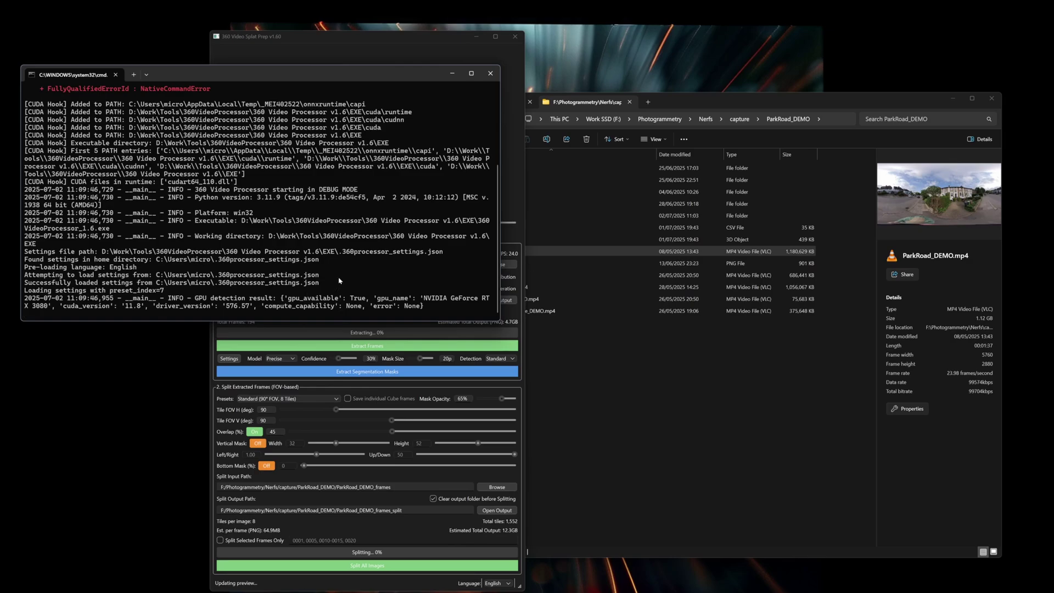
pyautogui.click(515, 183)
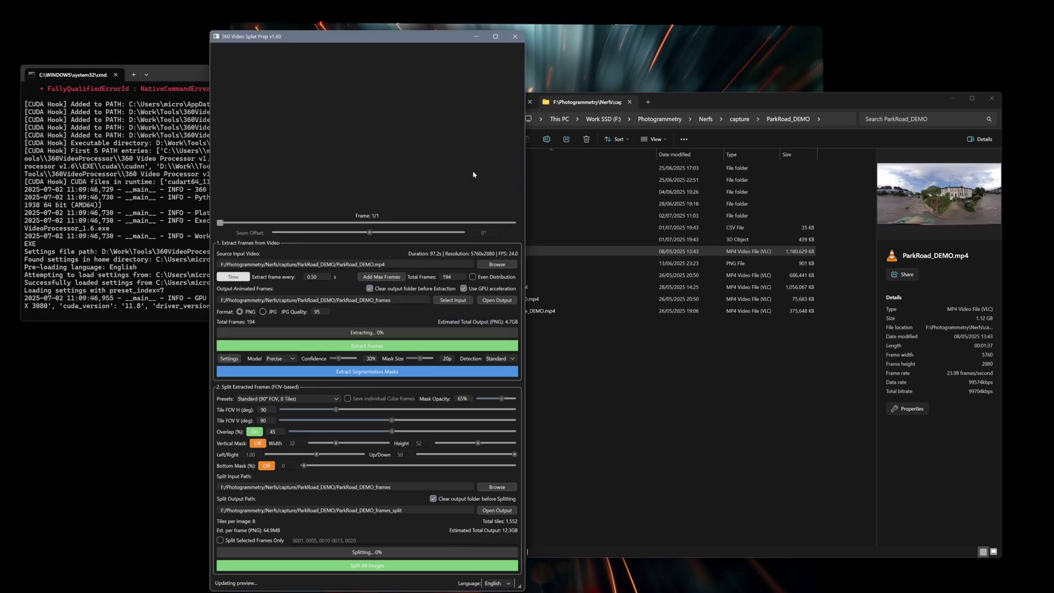
# Step: Close 360 Video Splat Prep and dismiss its debug console
pyautogui.click(516, 38)
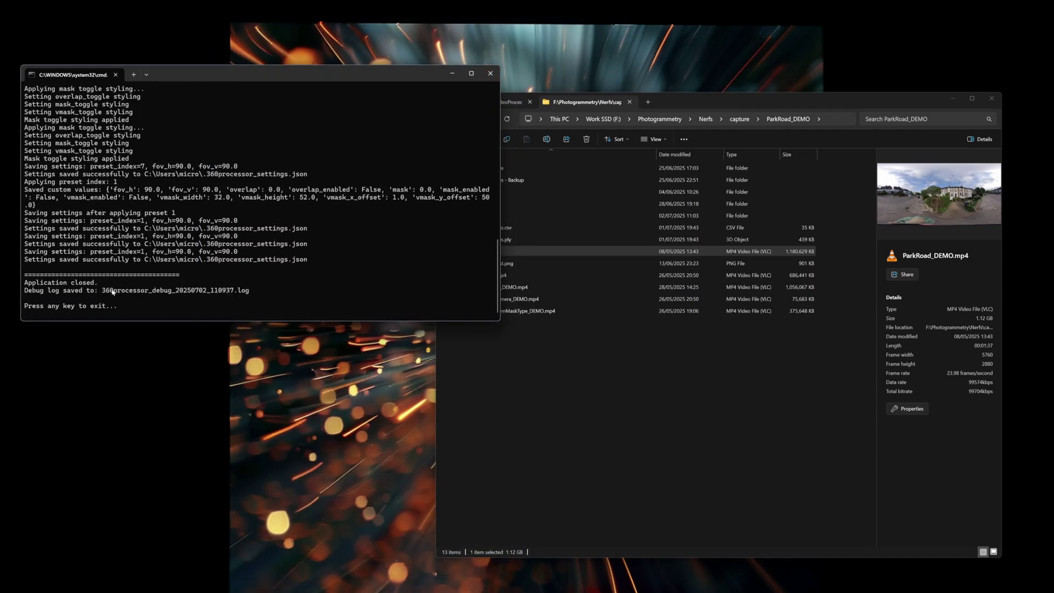
pyautogui.moveTo(111, 290); pyautogui.dragTo(214, 284)
pyautogui.press('Return')
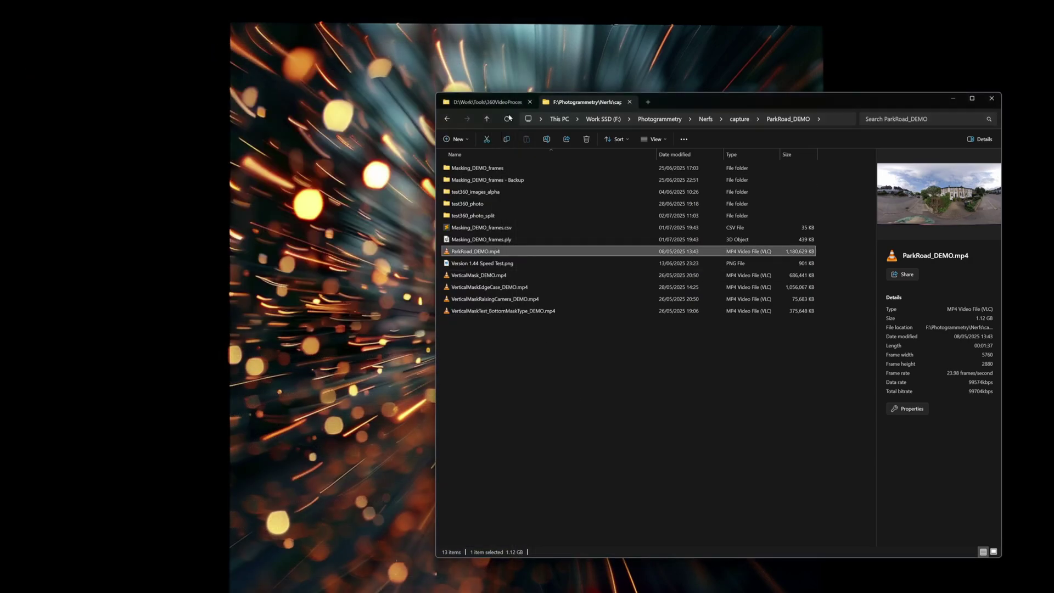
# Step: View 360processor_debug_20250702_110937.log in Notepad, then close it and return to the EXE folder
pyautogui.click(487, 102)
pyautogui.click(528, 192)
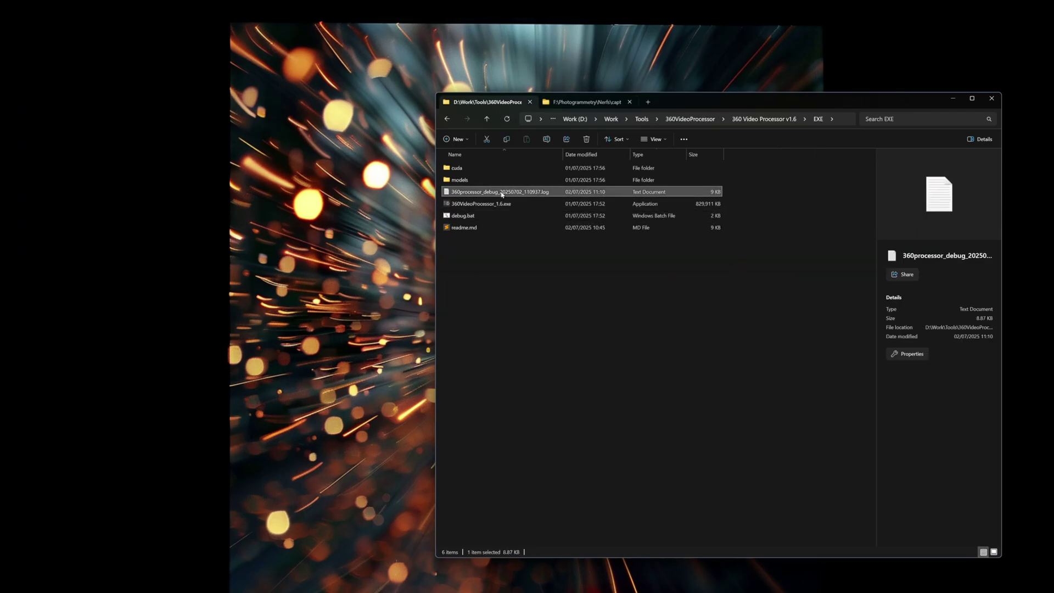
pyautogui.rightClick(546, 193)
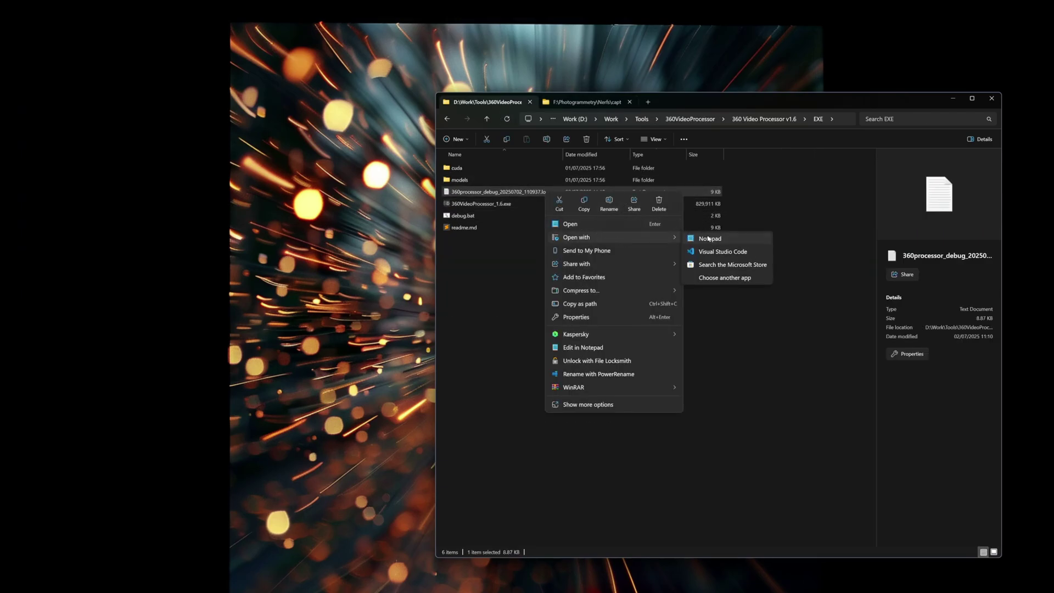
pyautogui.click(571, 224)
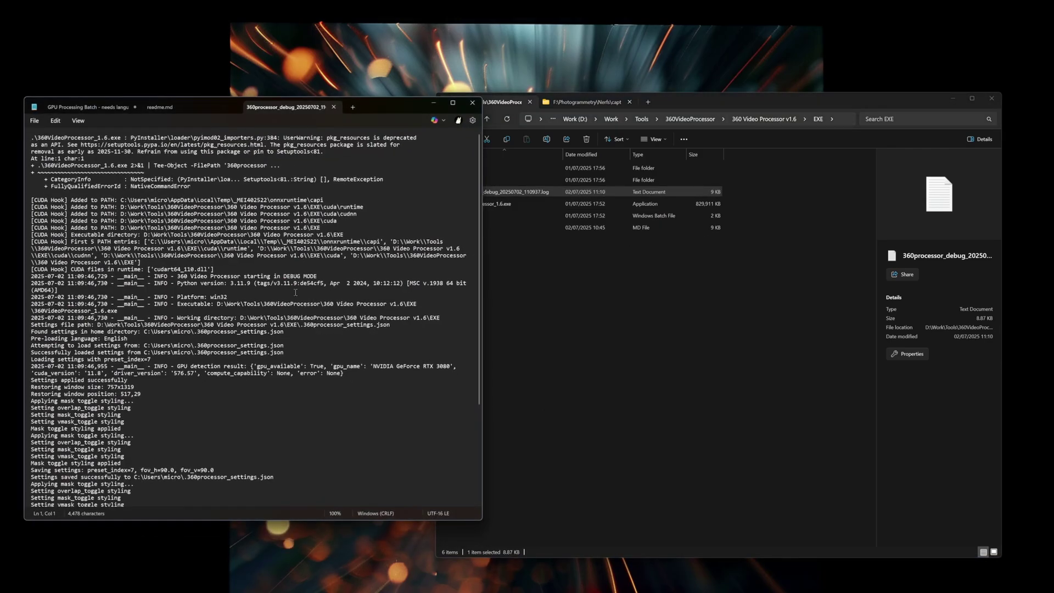
pyautogui.click(334, 108)
pyautogui.click(433, 103)
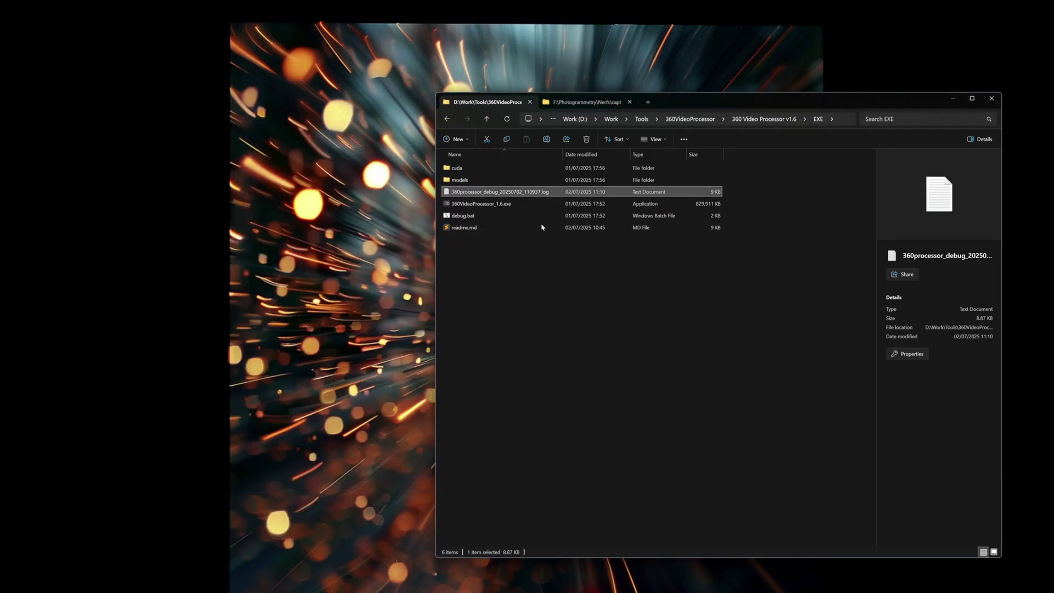
# Step: Relaunch 360VideoProcessor_1.6.exe and show the ParkRoad_DEMO capture folder beside it
pyautogui.click(512, 205)
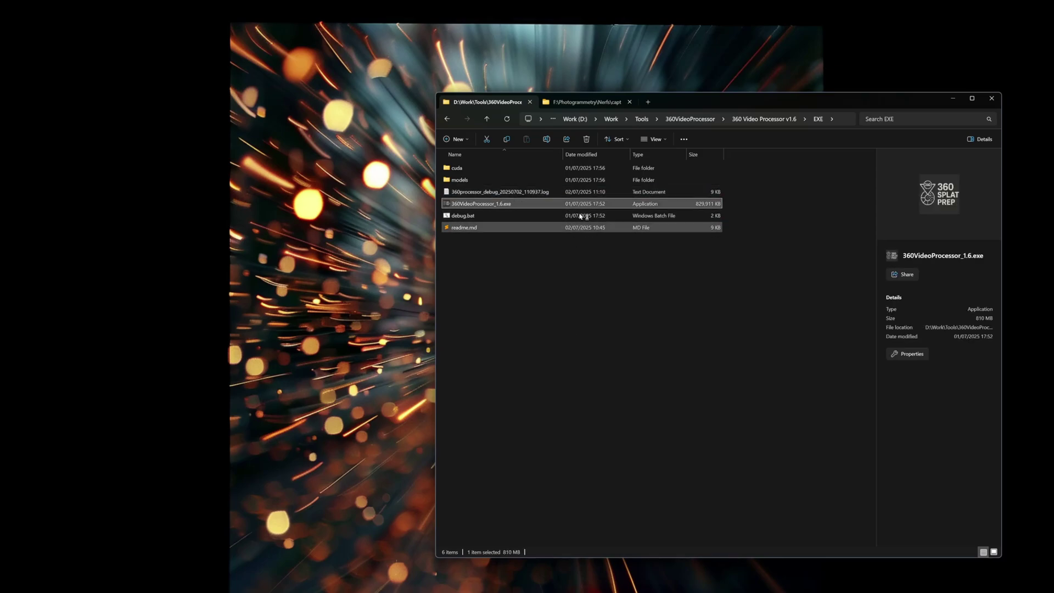
pyautogui.click(585, 102)
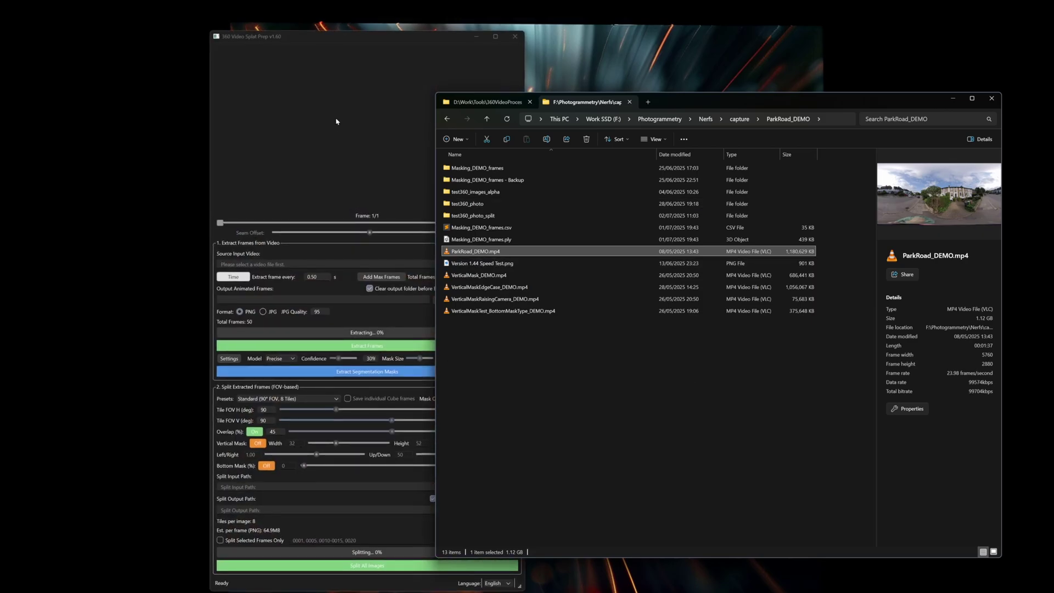
pyautogui.click(688, 405)
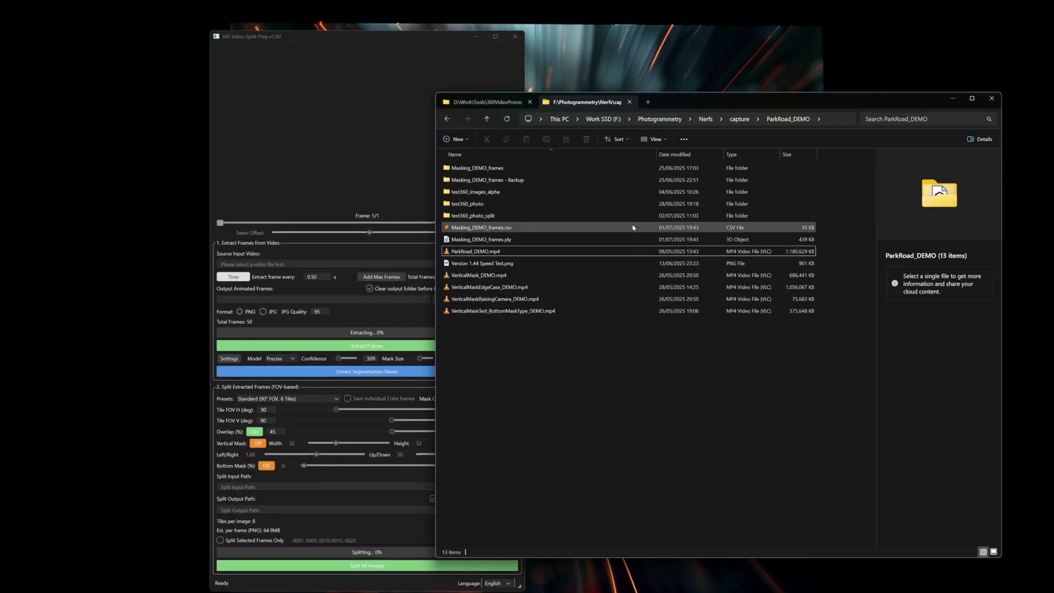
pyautogui.moveTo(501, 250); pyautogui.dragTo(640, 379)
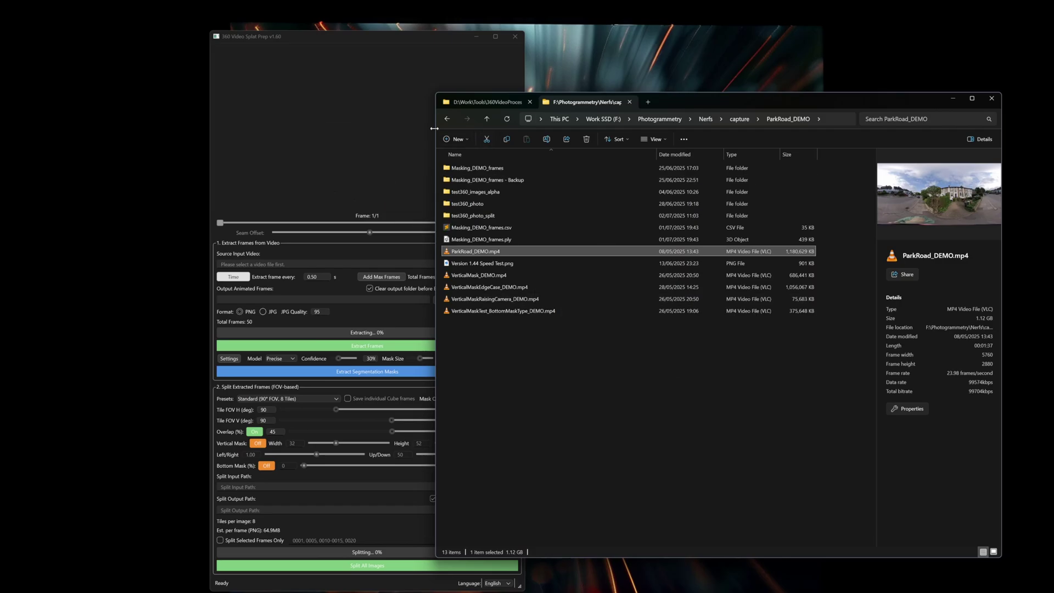
# Step: Preview the test360_photo folder in the app, stepping to frame 3 of 4
pyautogui.moveTo(434, 128); pyautogui.dragTo(557, 128)
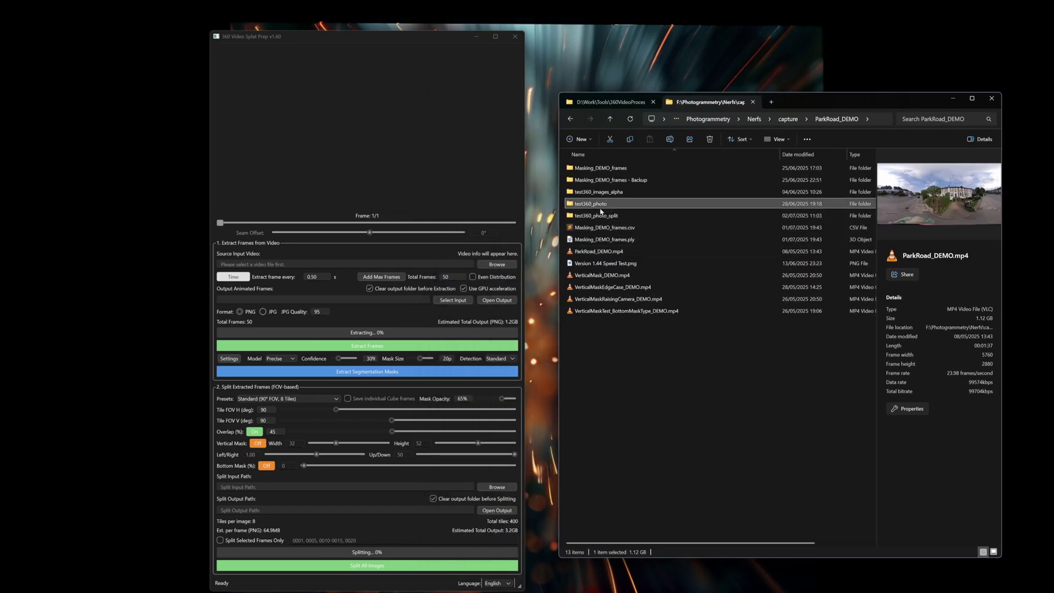
pyautogui.moveTo(595, 207); pyautogui.dragTo(370, 166)
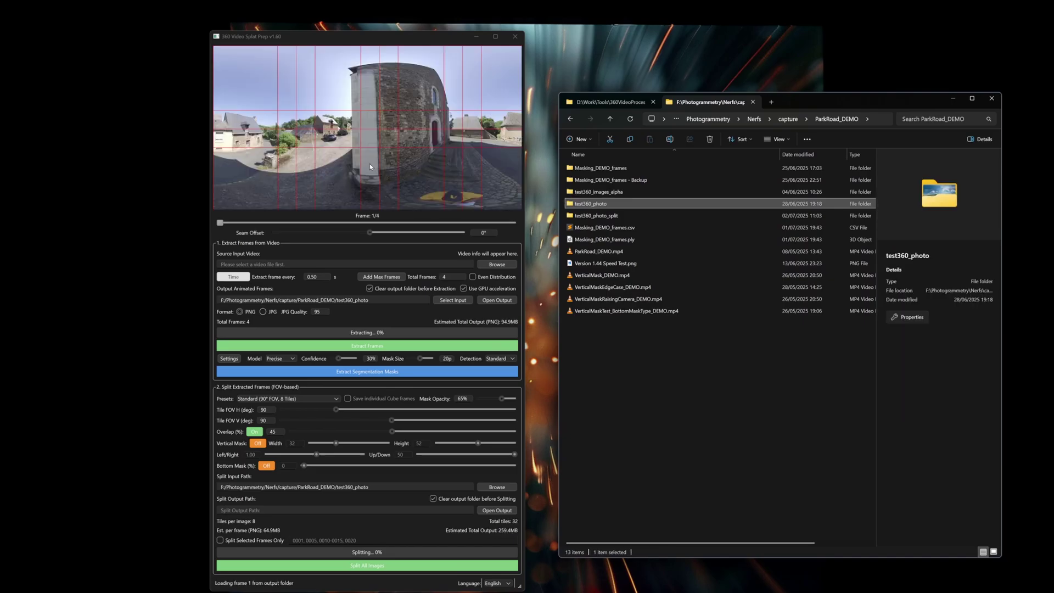
pyautogui.click(329, 224)
pyautogui.click(330, 223)
# Step: Preview the Masking_DEMO_frames street frames, then reload ParkRoad_DEMO.mp4 as the source video
pyautogui.moveTo(601, 168); pyautogui.dragTo(383, 171)
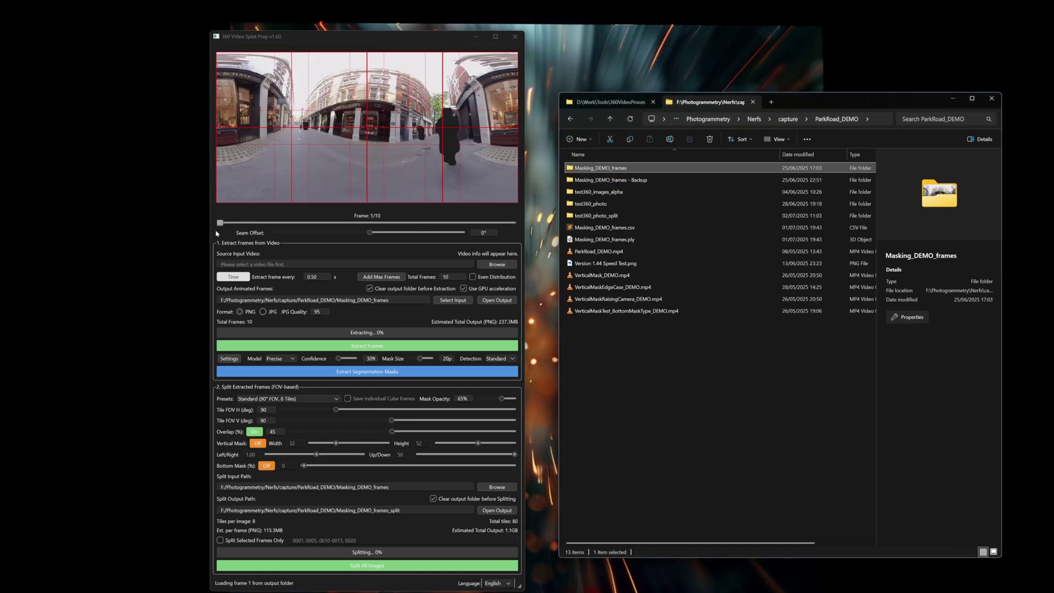
pyautogui.click(322, 224)
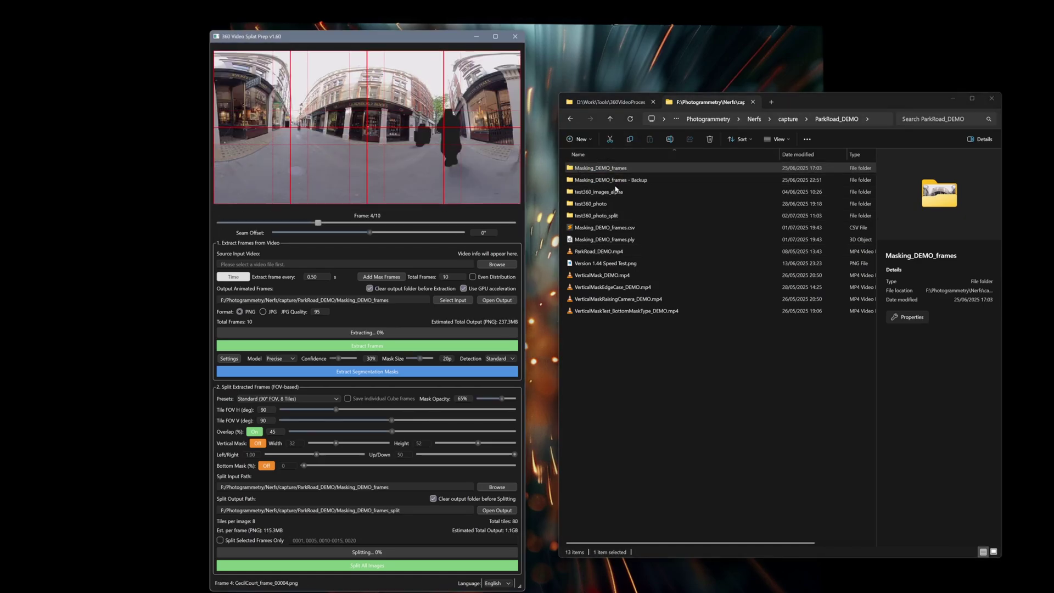
pyautogui.moveTo(615, 255); pyautogui.dragTo(380, 125)
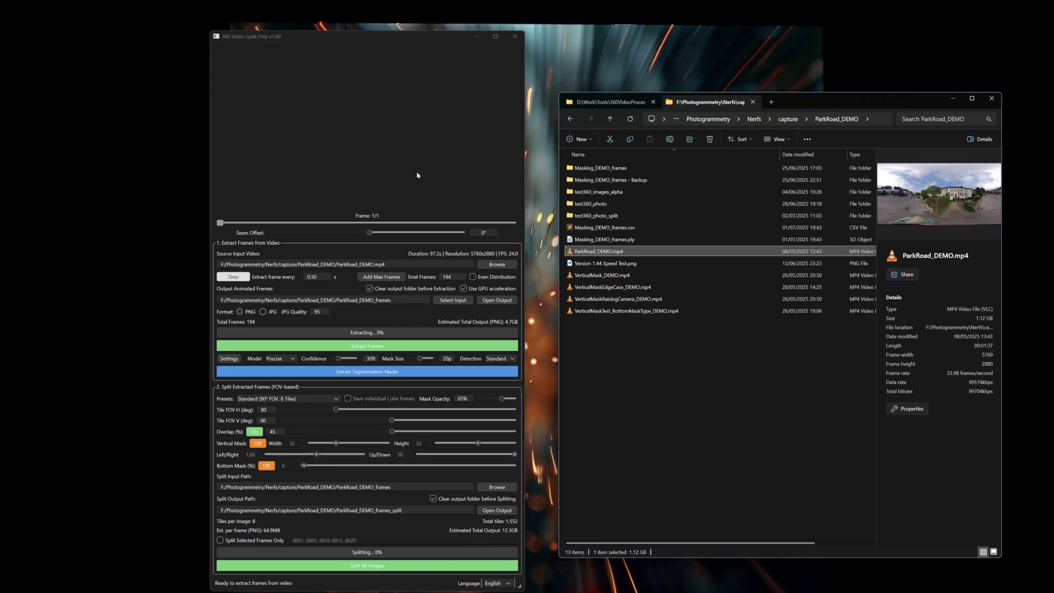
# Step: Set timed extraction to one frame every 1.00 s with 20 total frames, yielding 160 tiles
pyautogui.click(241, 278)
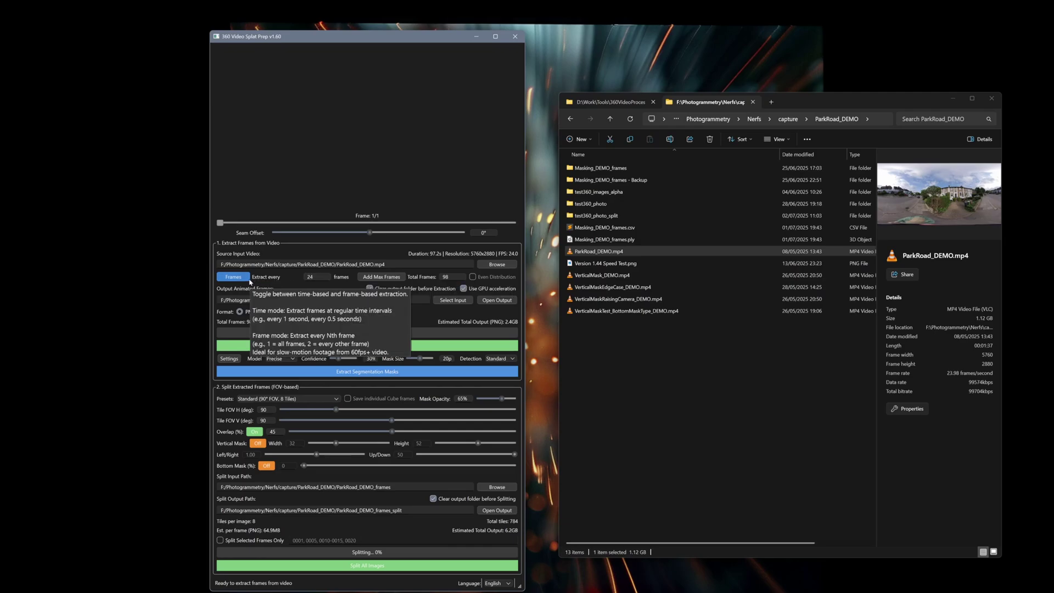
pyautogui.click(249, 280)
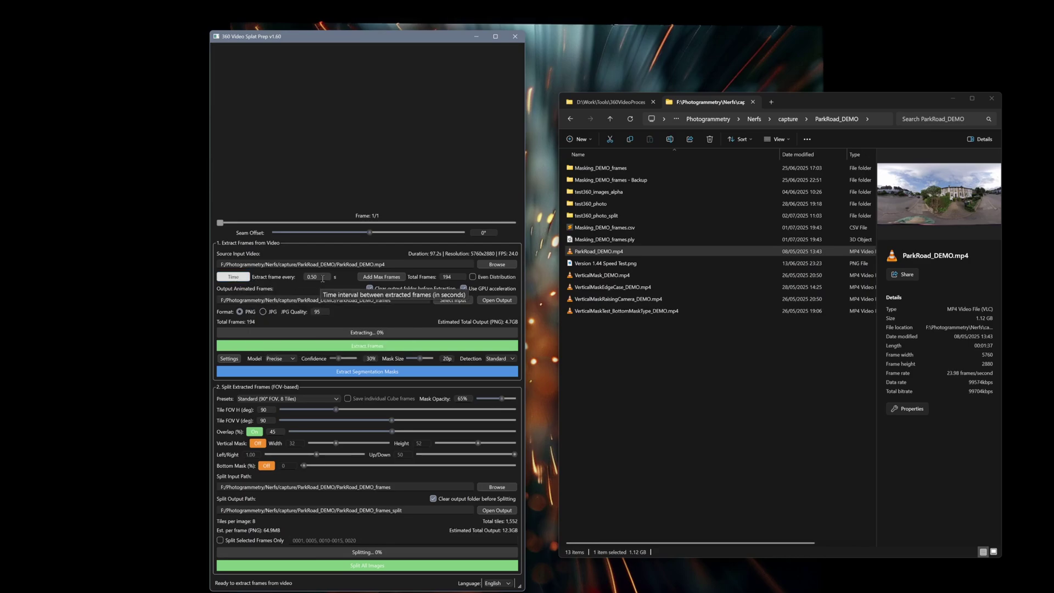
pyautogui.moveTo(323, 279); pyautogui.dragTo(289, 279)
pyautogui.write('1')
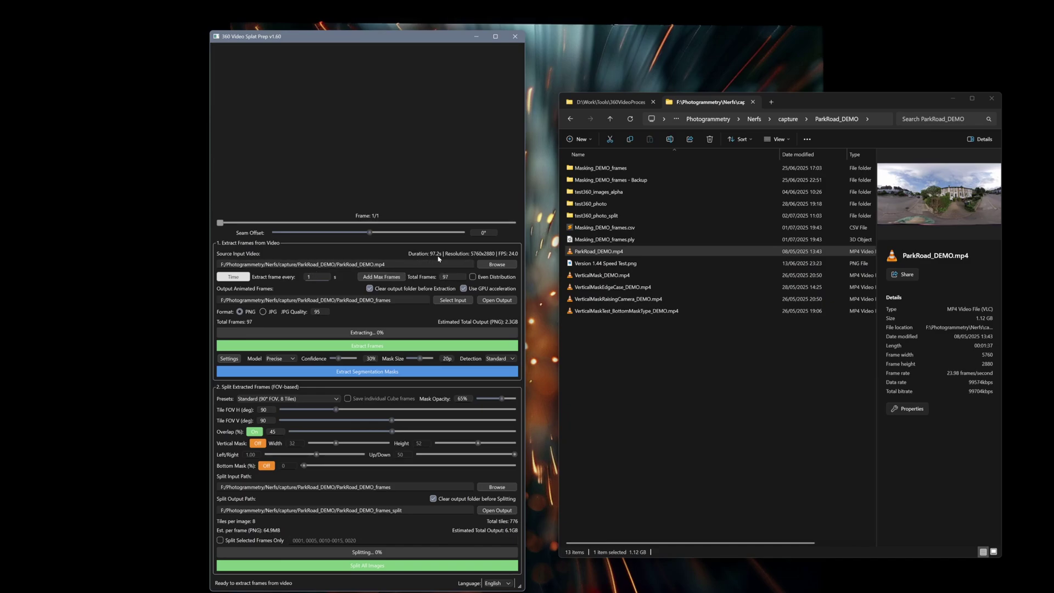
pyautogui.doubleClick(446, 277)
pyautogui.write('20')
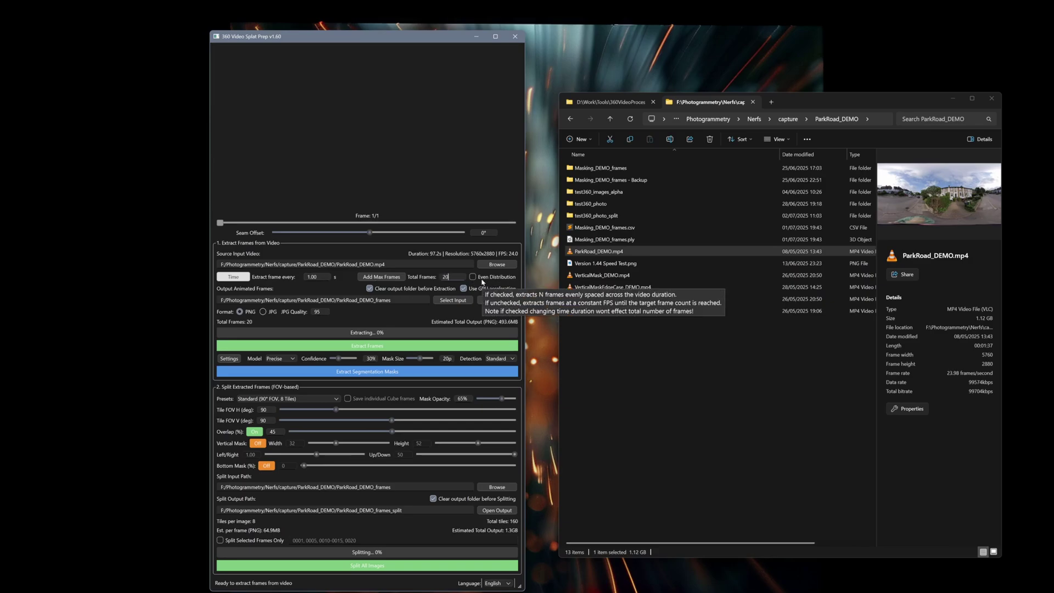
pyautogui.press('BackSpace')
pyautogui.press('BackSpace')
pyautogui.write('10')
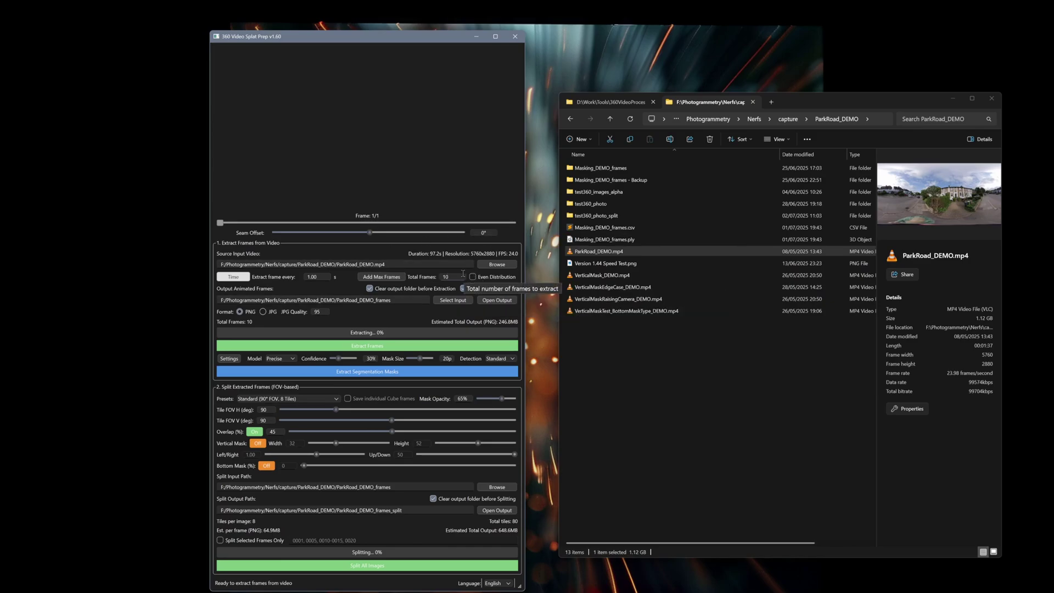
pyautogui.moveTo(462, 274); pyautogui.dragTo(296, 221)
pyautogui.write('20')
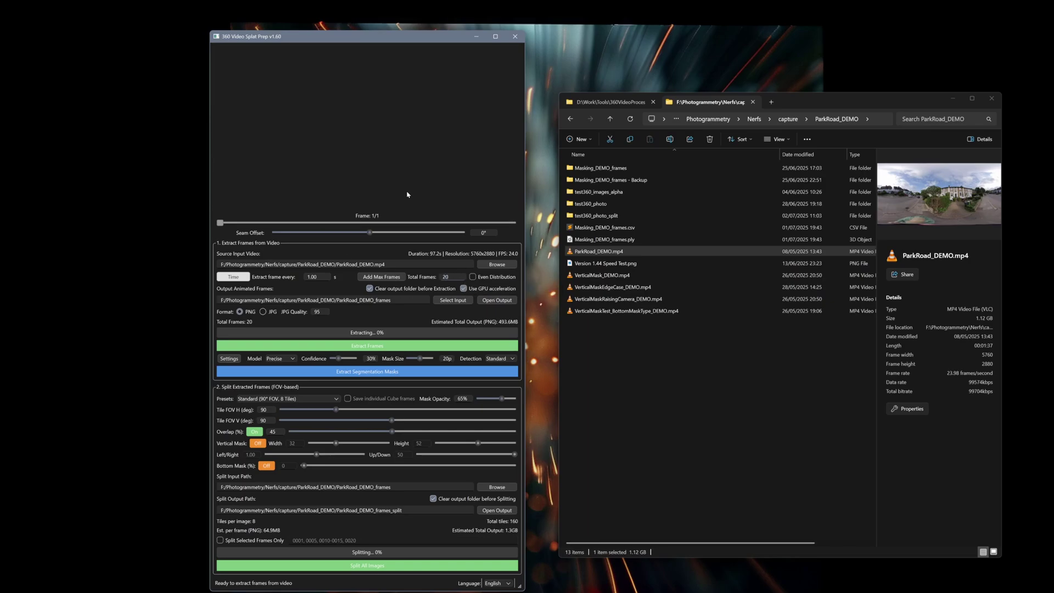
# Step: Run Extract Frames to write all 20 frames into the new ParkRoad_DEMO_frames folder
pyautogui.click(461, 341)
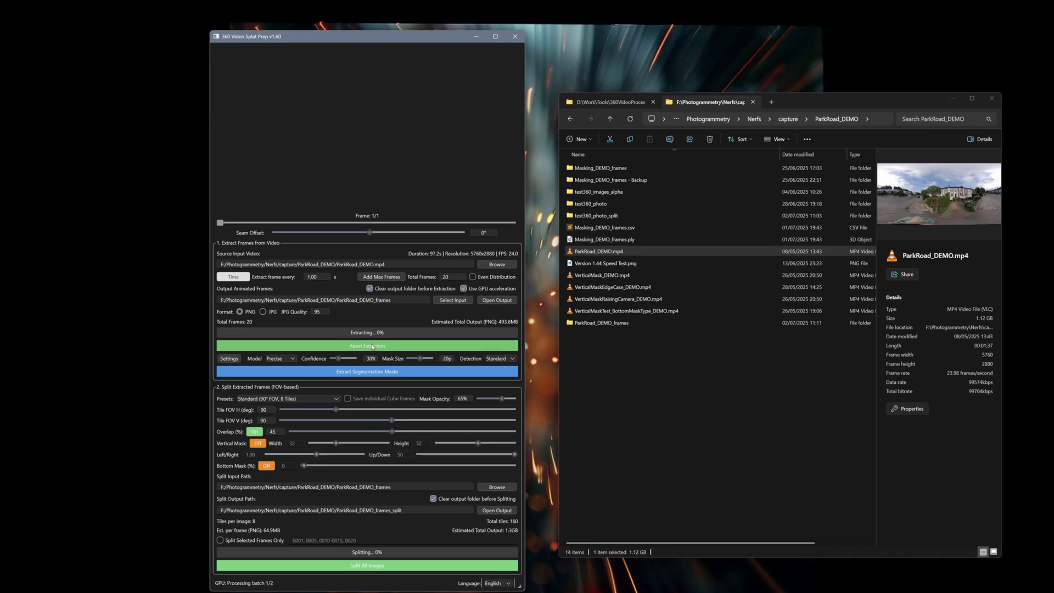
pyautogui.click(633, 324)
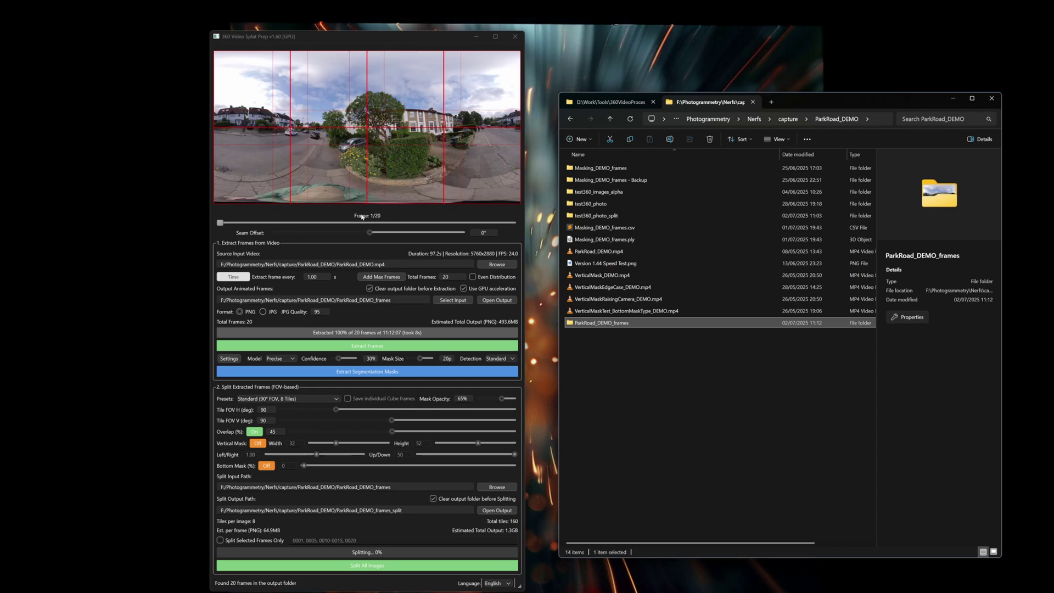
# Step: Move the seam offset to 143°, disable GPU acceleration, and re-extract the 20 frames on CPU
pyautogui.moveTo(219, 222); pyautogui.dragTo(390, 223)
pyautogui.press('Left')
pyautogui.press('Left')
pyautogui.press('Left')
pyautogui.press('Left')
pyautogui.press('Left')
pyautogui.press('Left')
pyautogui.press('Left')
pyautogui.press('Left')
pyautogui.press('Left')
pyautogui.press('Left')
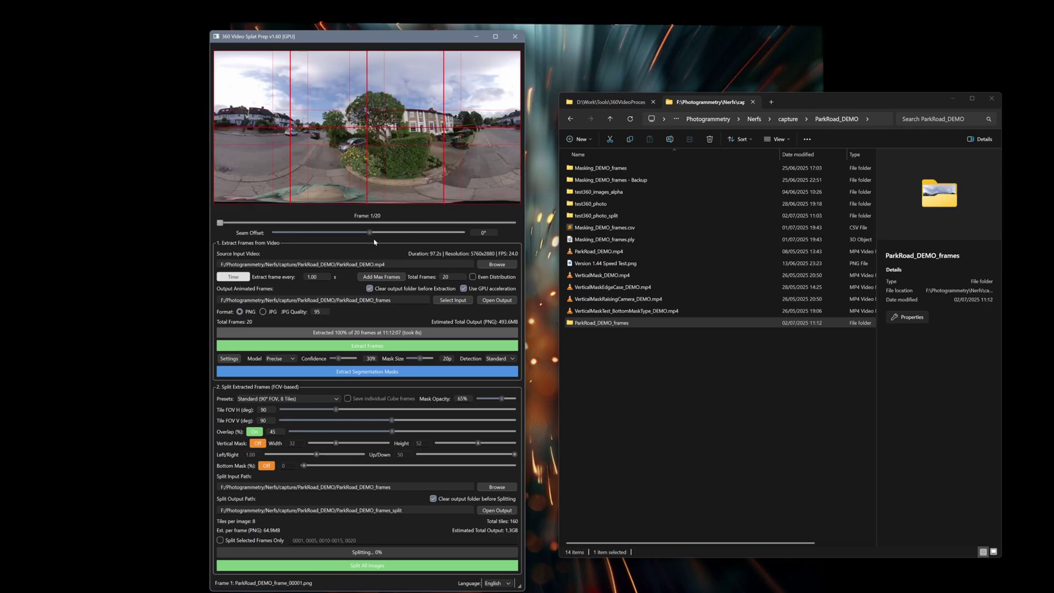
pyautogui.moveTo(369, 235); pyautogui.dragTo(484, 221)
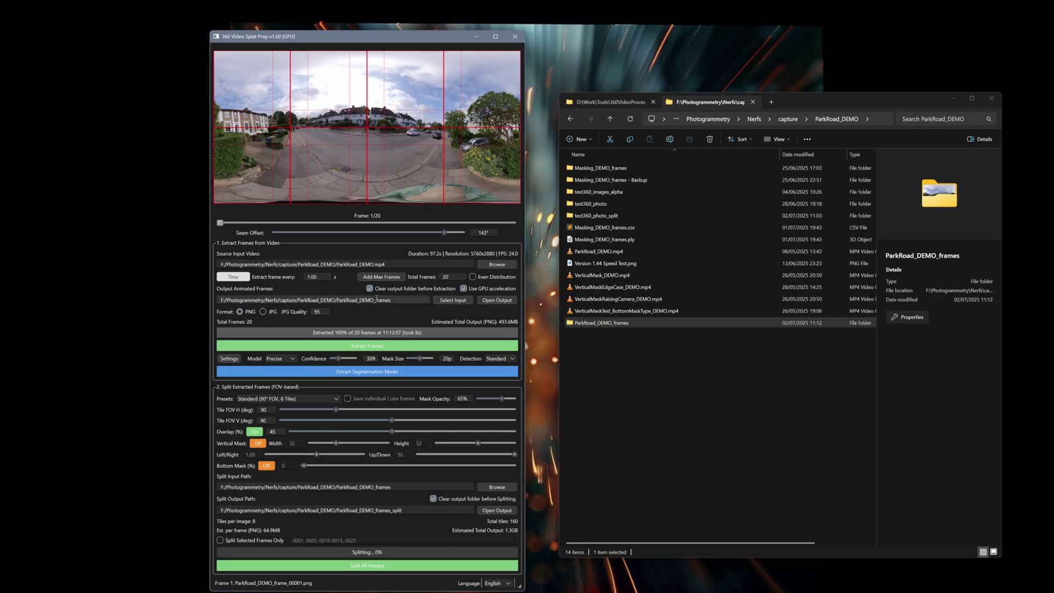
pyautogui.click(464, 289)
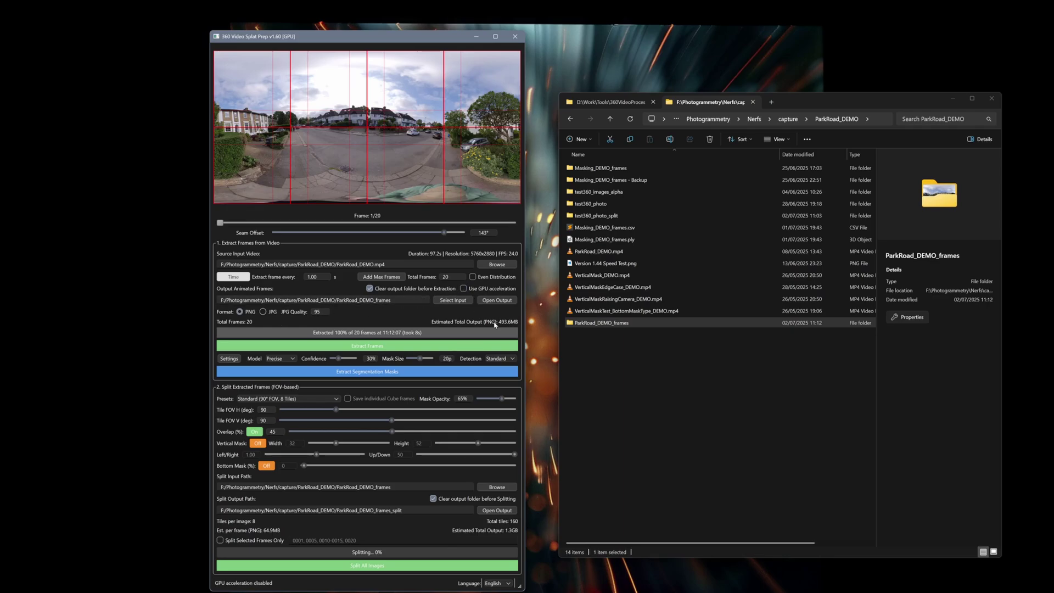
pyautogui.click(346, 345)
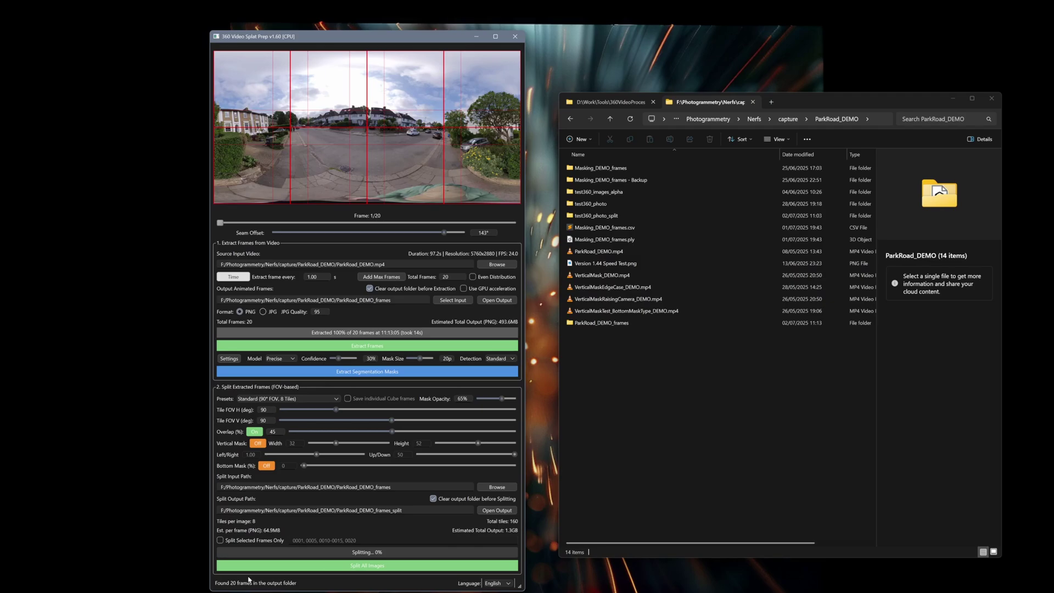
# Step: Re-enable Use GPU acceleration so the NVIDIA GeForce RTX 3080 is ready again
pyautogui.click(464, 288)
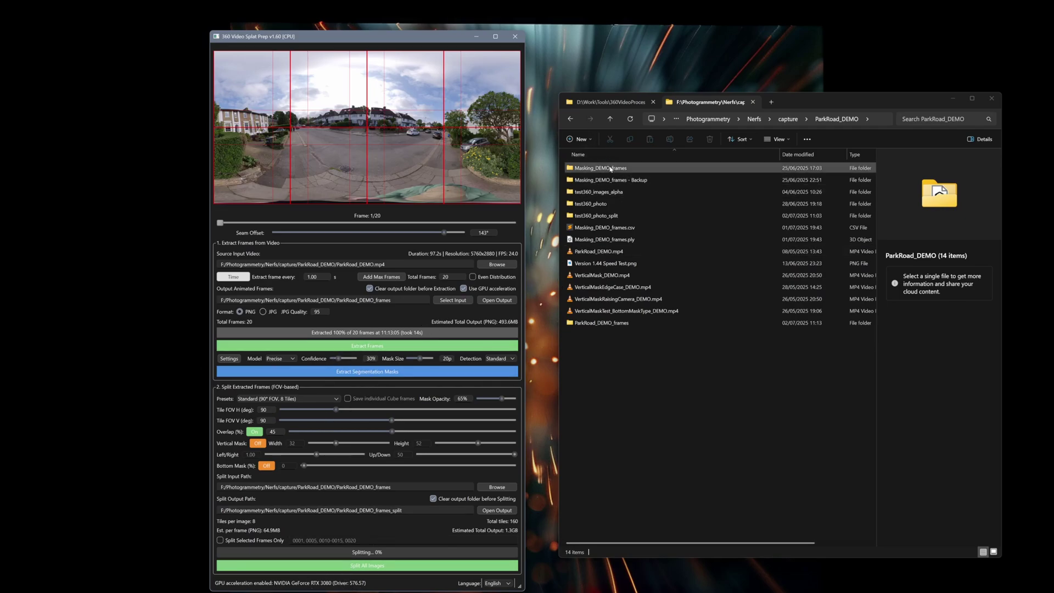
# Step: Copy the ten backup frames into Masking_DEMO_frames, overwriting the existing files
pyautogui.doubleClick(625, 180)
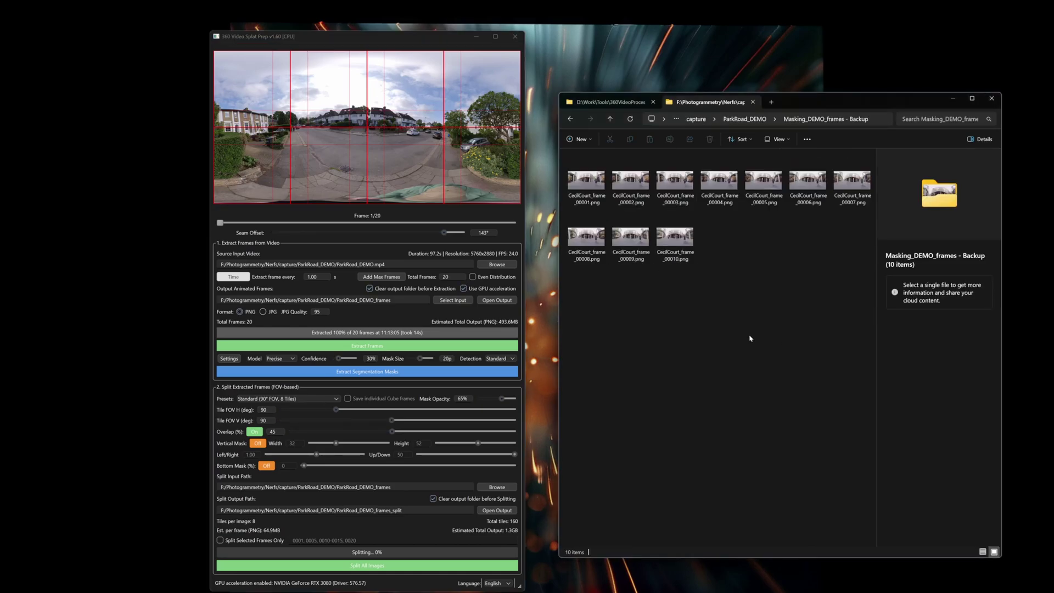
pyautogui.moveTo(580, 328); pyautogui.dragTo(840, 146)
pyautogui.click(610, 119)
pyautogui.doubleClick(631, 170)
pyautogui.hotkey('ctrl', 'v')
pyautogui.click(558, 283)
# Step: Load the 10 Masking_DEMO_frames into the app and reset the seam offset to 0°
pyautogui.click(610, 118)
pyautogui.moveTo(626, 172); pyautogui.dragTo(412, 161)
pyautogui.moveTo(219, 222); pyautogui.dragTo(253, 222)
pyautogui.doubleClick(484, 232)
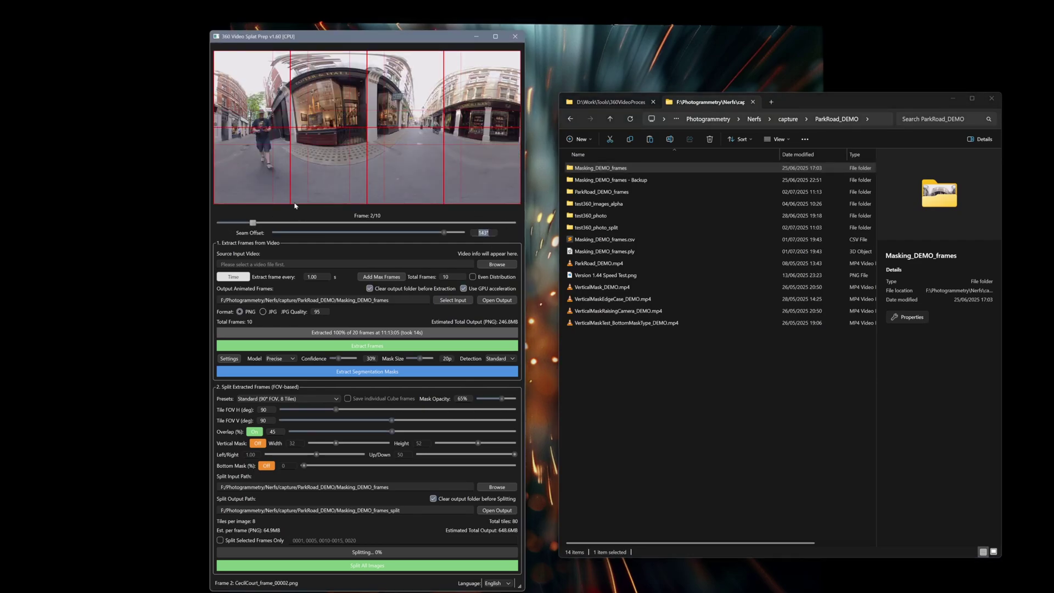
pyautogui.write('0')
pyautogui.moveTo(258, 228); pyautogui.dragTo(209, 231)
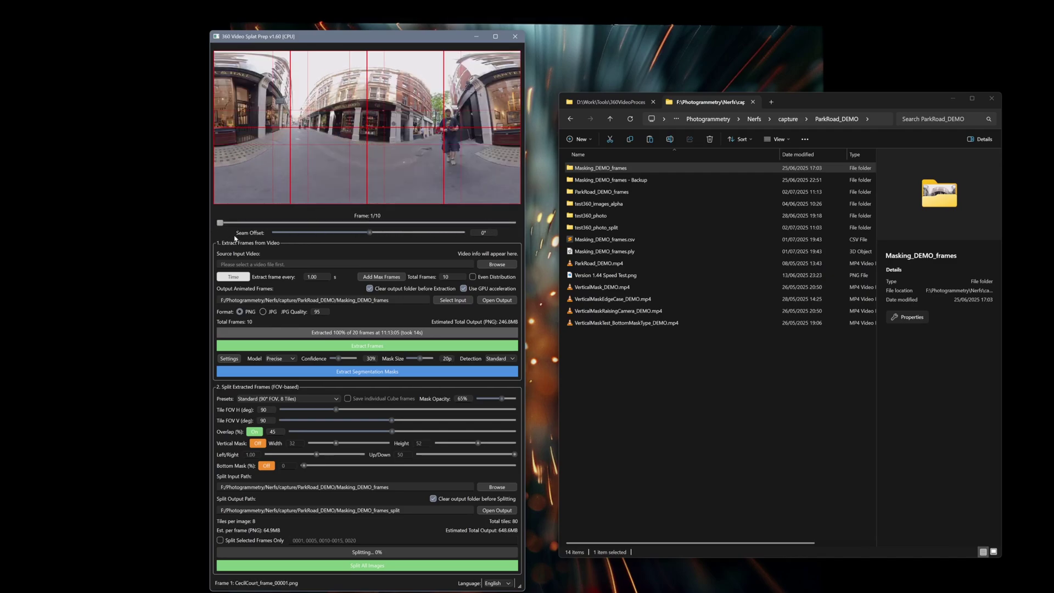
# Step: Remove Bicycle from the objects to mask in the mask settings
pyautogui.click(228, 358)
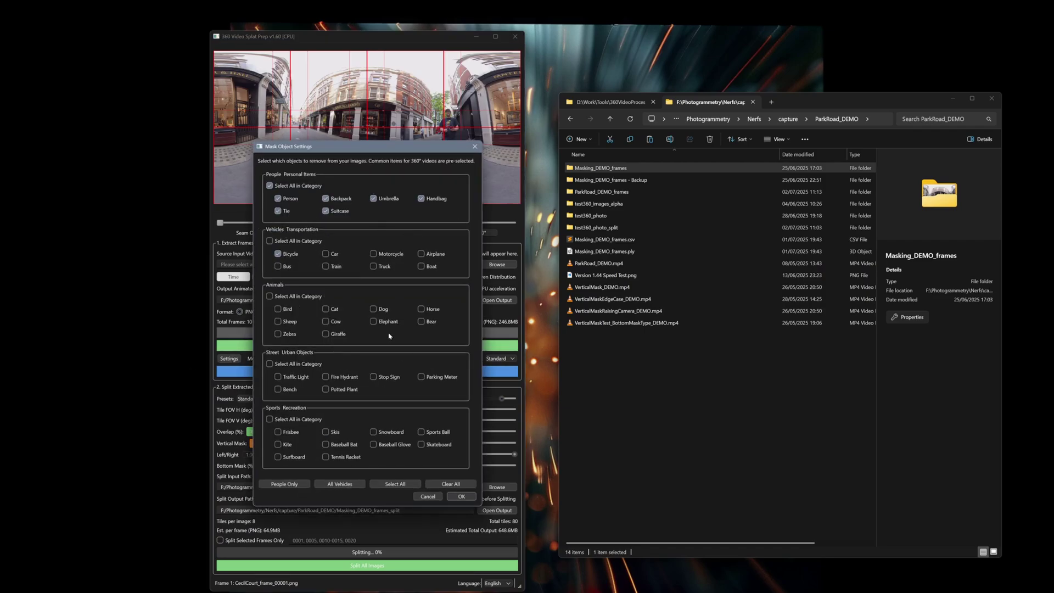
pyautogui.click(277, 256)
pyautogui.click(460, 496)
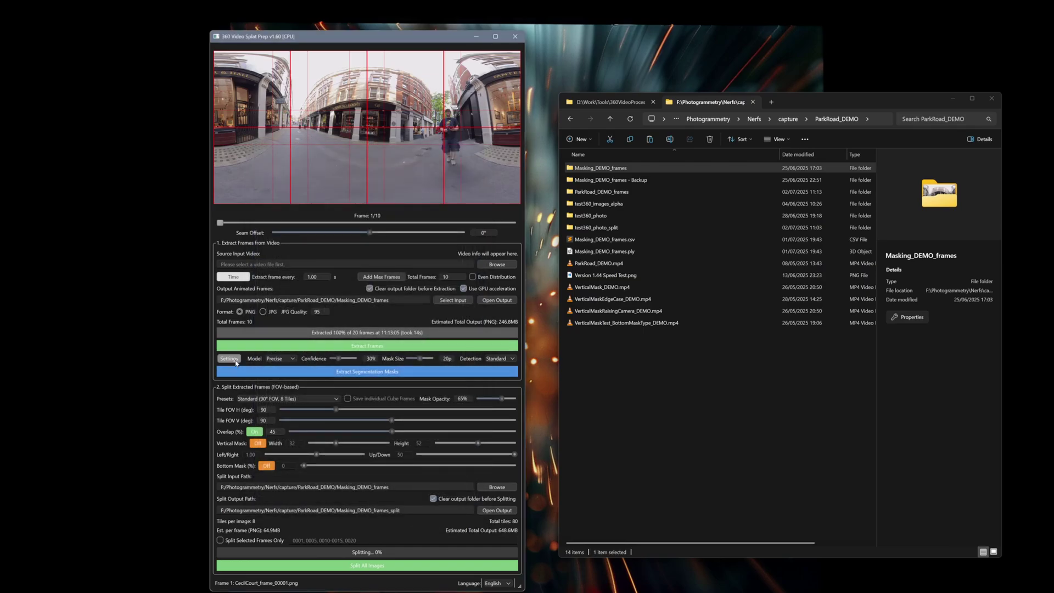
# Step: Keep the Precise masking model and switch the detection mode to Enhanced
pyautogui.click(285, 360)
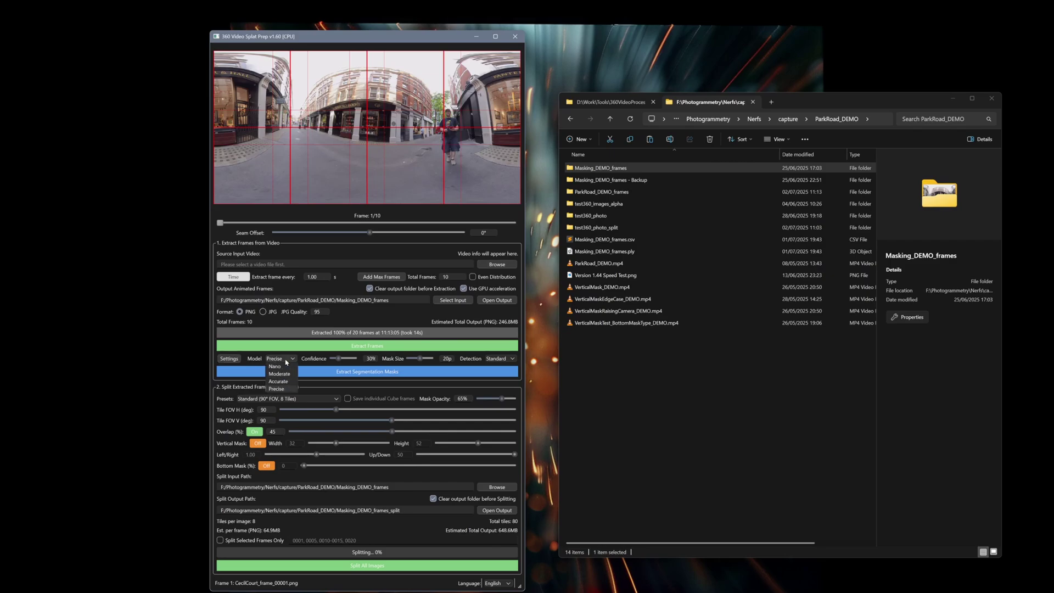
pyautogui.click(286, 362)
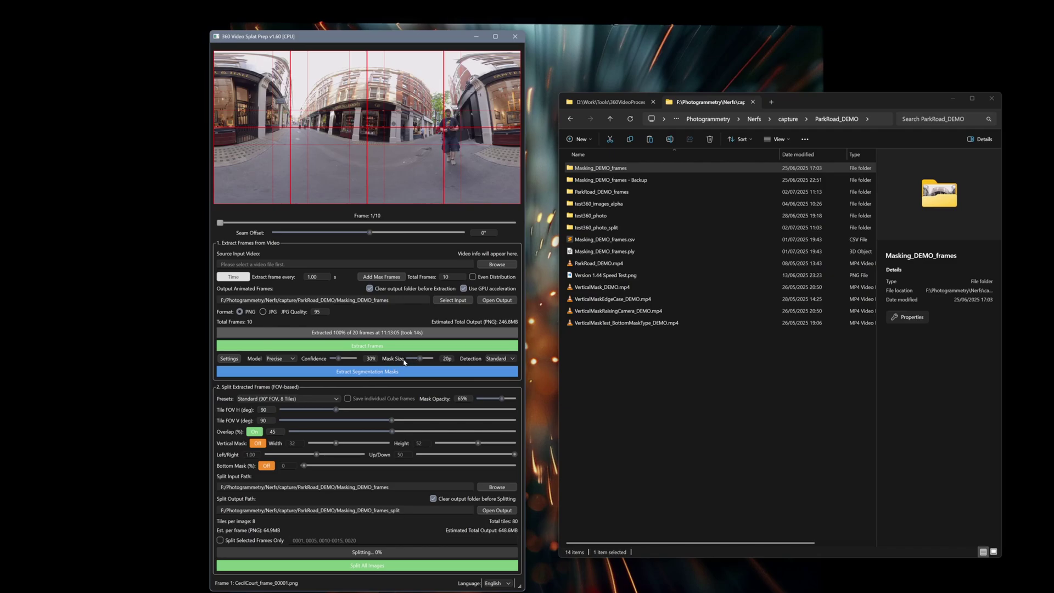
pyautogui.moveTo(404, 362)
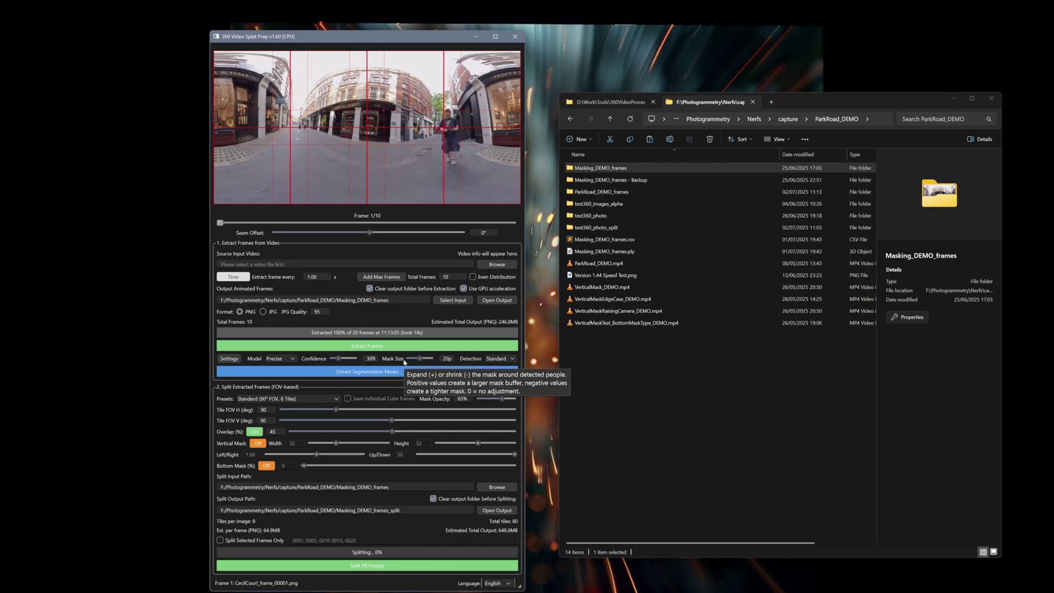
pyautogui.click(513, 359)
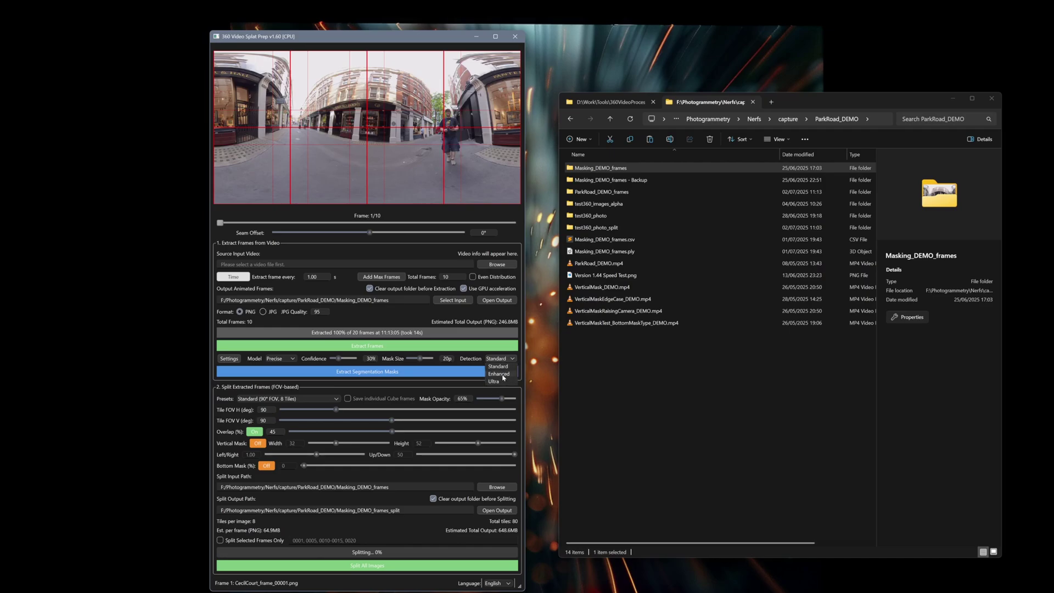
pyautogui.click(499, 366)
pyautogui.moveTo(492, 360)
pyautogui.click(494, 360)
pyautogui.click(498, 377)
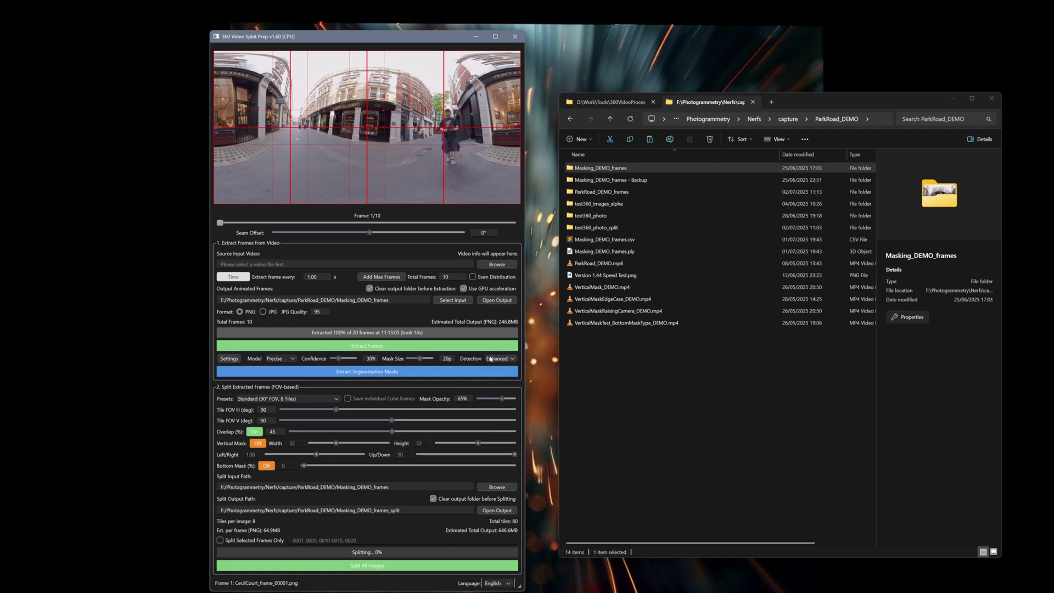
# Step: Start mask extraction, accept the irreversible PNG change, and preview frames 2–4 while masking runs
pyautogui.click(378, 373)
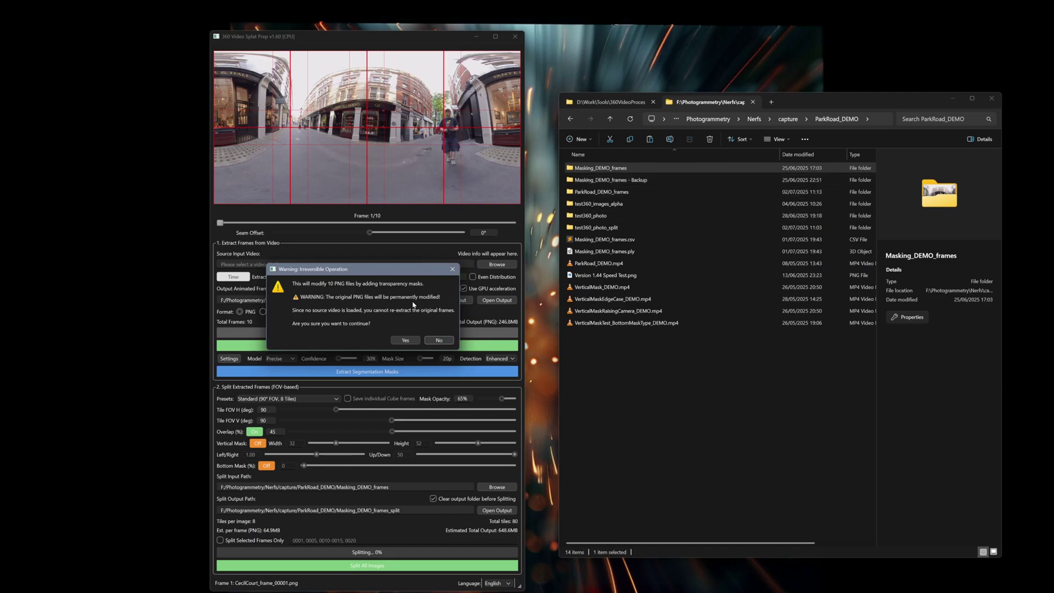
pyautogui.click(405, 341)
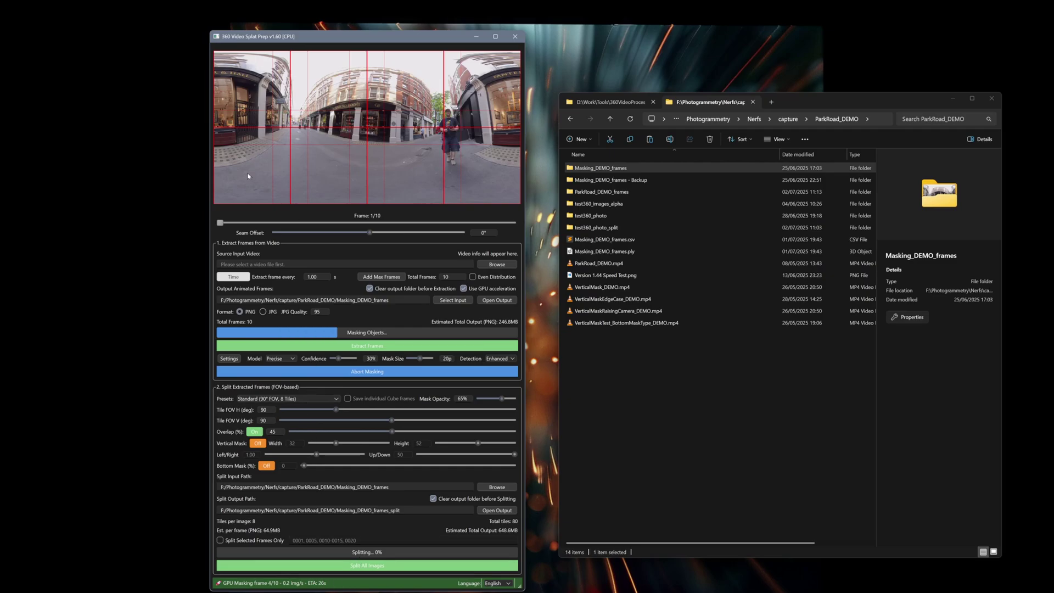
pyautogui.moveTo(220, 223); pyautogui.dragTo(246, 224)
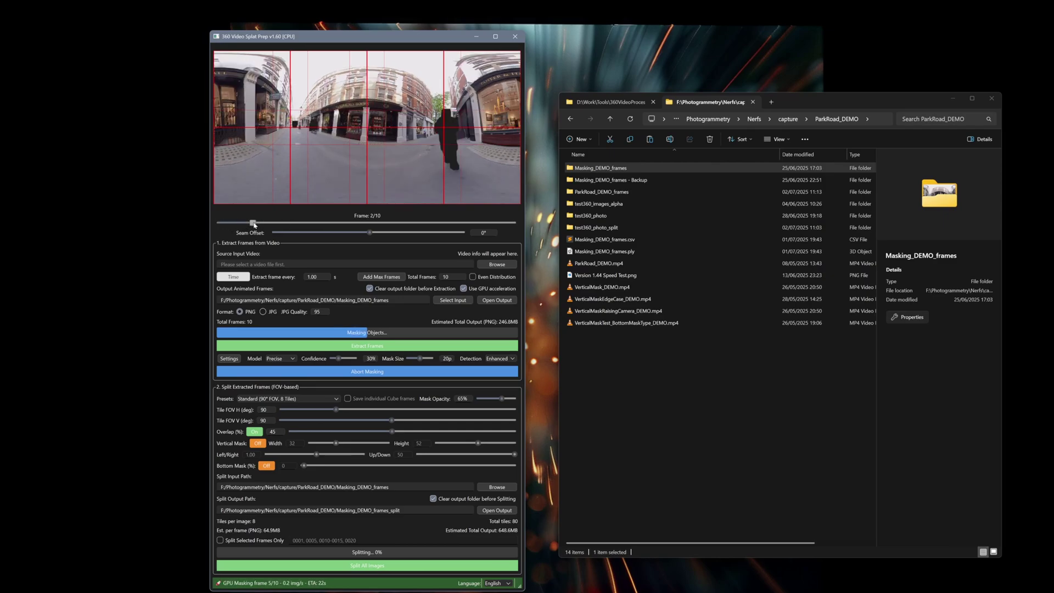
pyautogui.moveTo(253, 222); pyautogui.dragTo(287, 223)
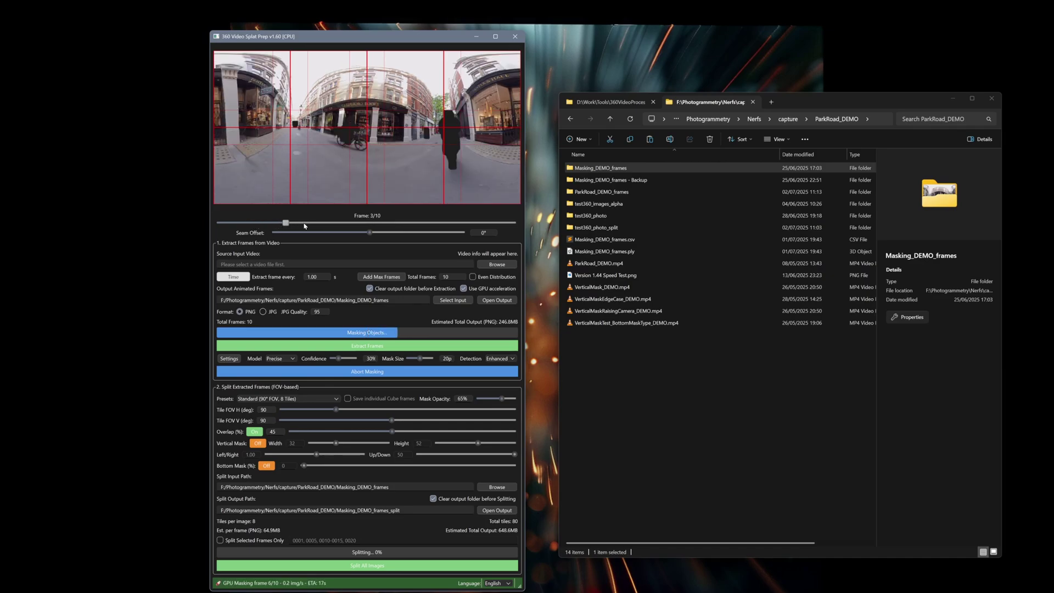
pyautogui.moveTo(286, 223); pyautogui.dragTo(329, 224)
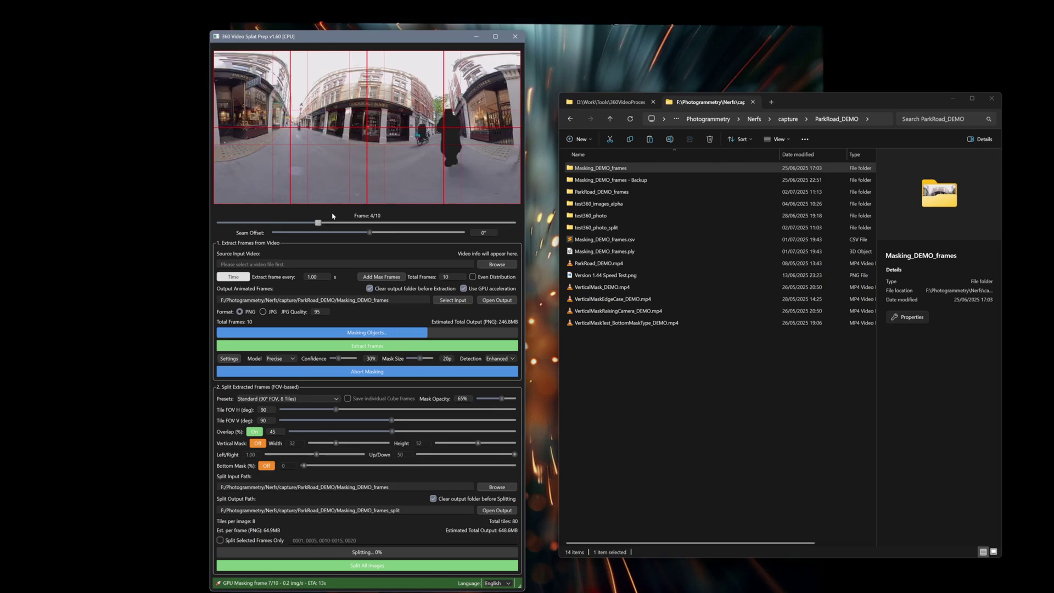
pyautogui.doubleClick(636, 169)
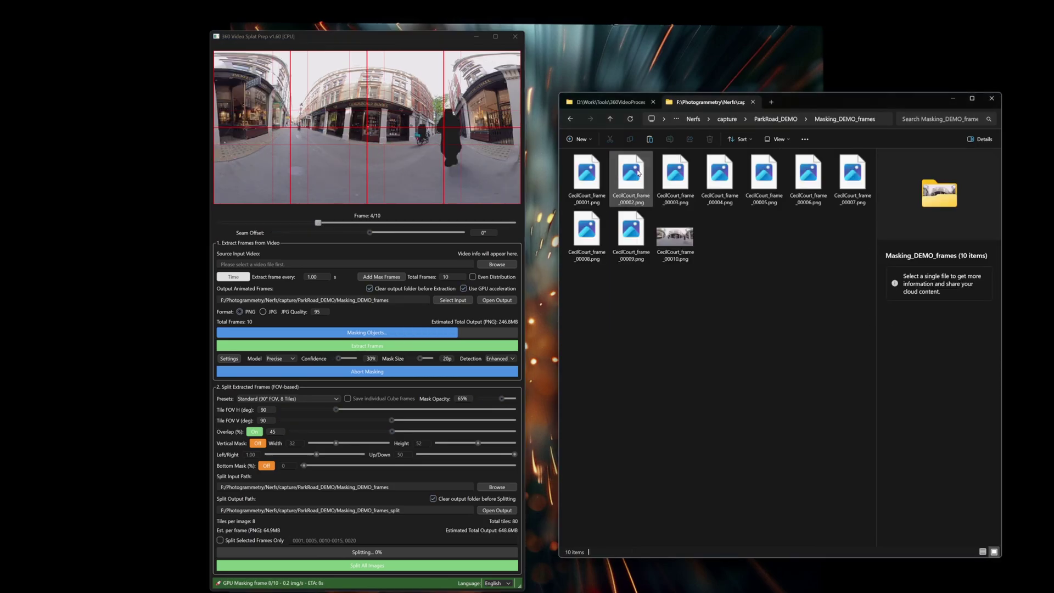
pyautogui.doubleClick(593, 179)
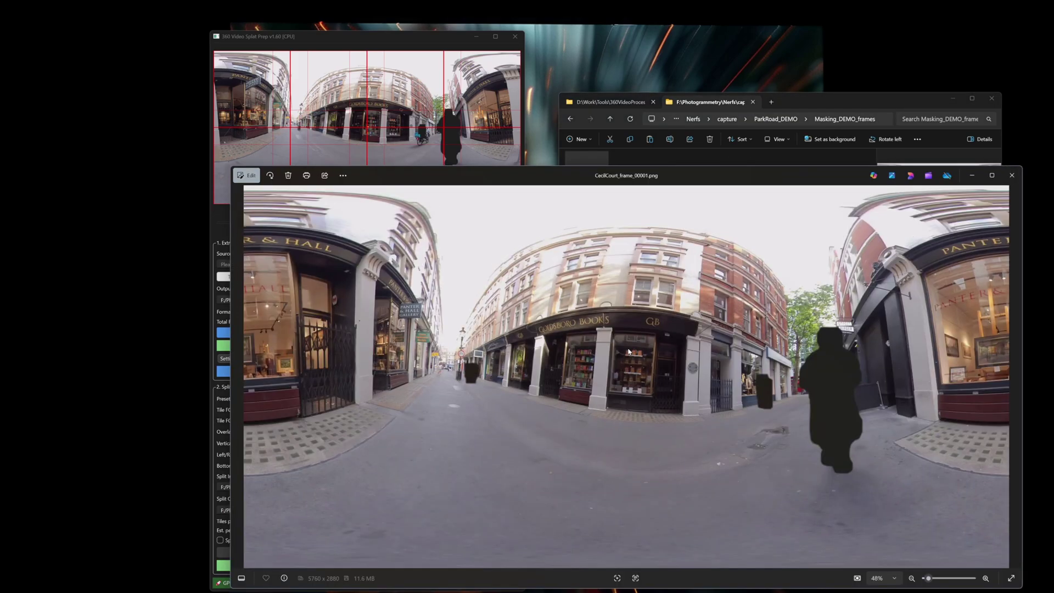
pyautogui.press('Right')
pyautogui.press('Right')
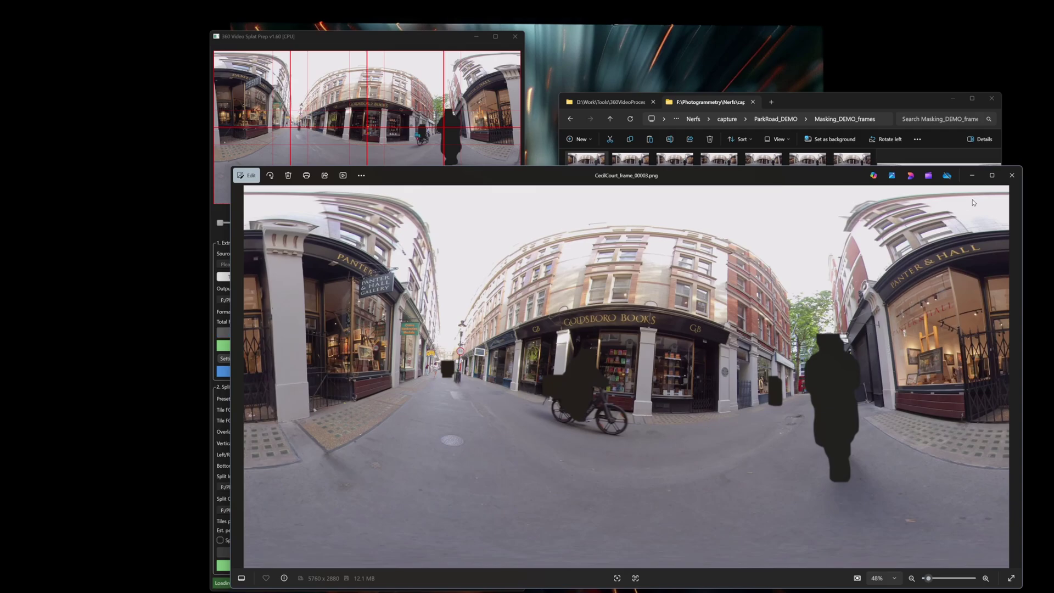
pyautogui.click(1011, 175)
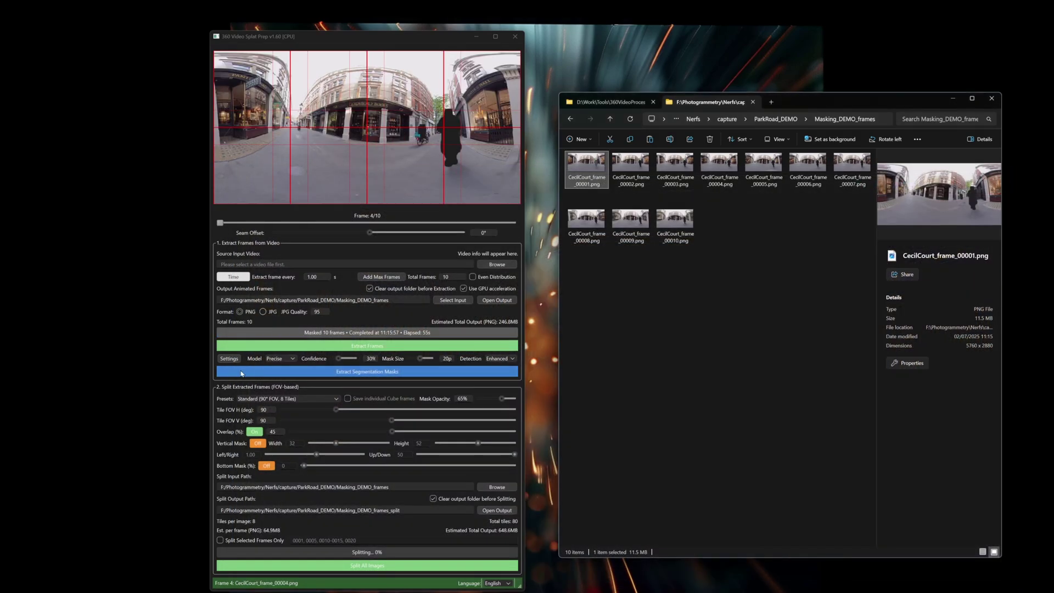
# Step: Tick Bicycle in the mask settings, then extract masks and accept modifying the 10 PNGs
pyautogui.click(229, 358)
pyautogui.click(278, 254)
pyautogui.click(461, 496)
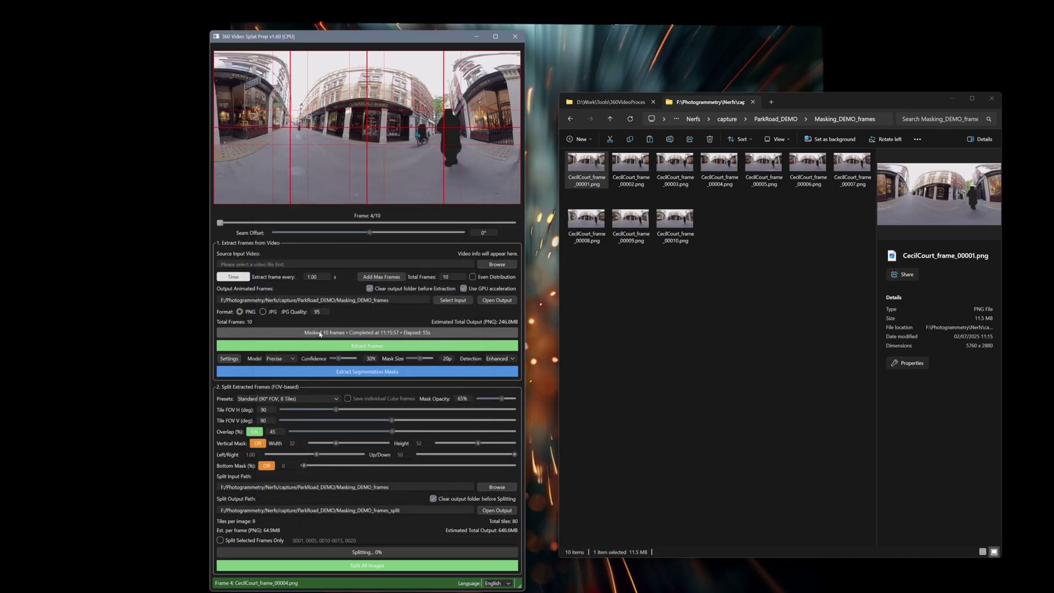
pyautogui.click(378, 372)
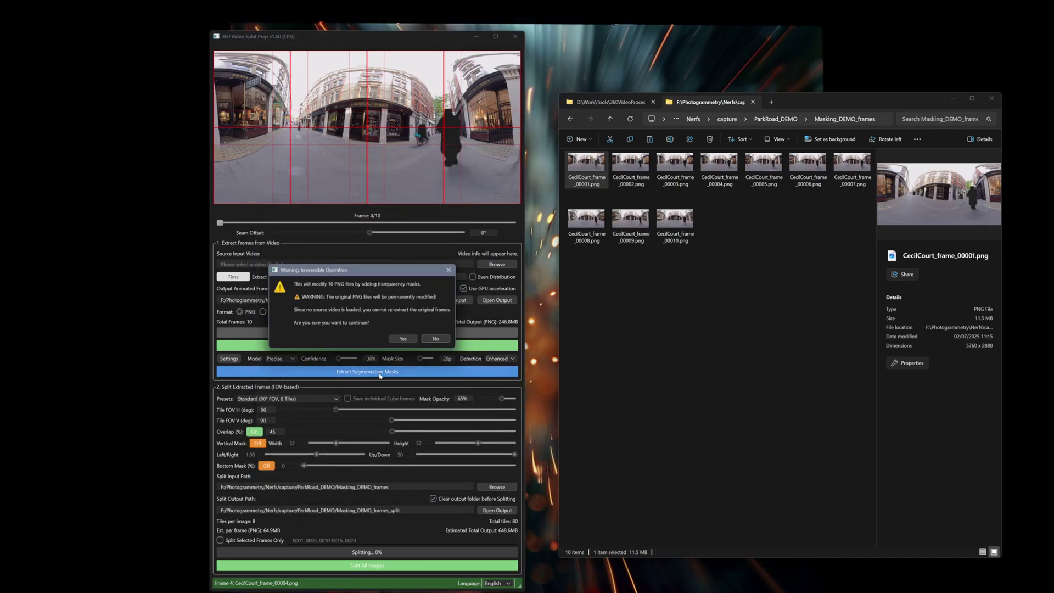
pyautogui.click(405, 341)
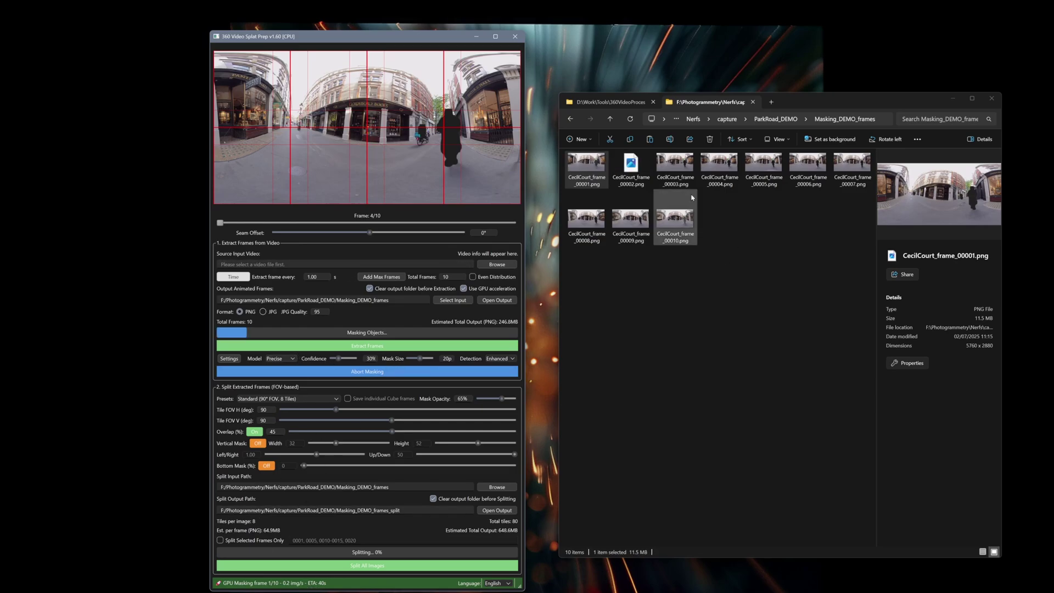
pyautogui.click(674, 169)
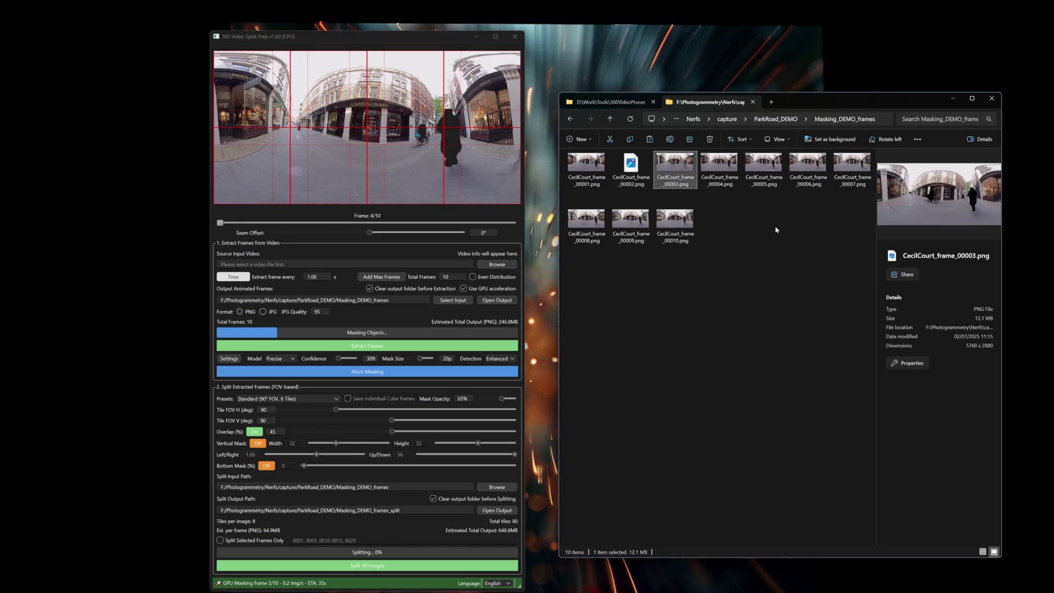
pyautogui.doubleClick(631, 168)
pyautogui.press('Right')
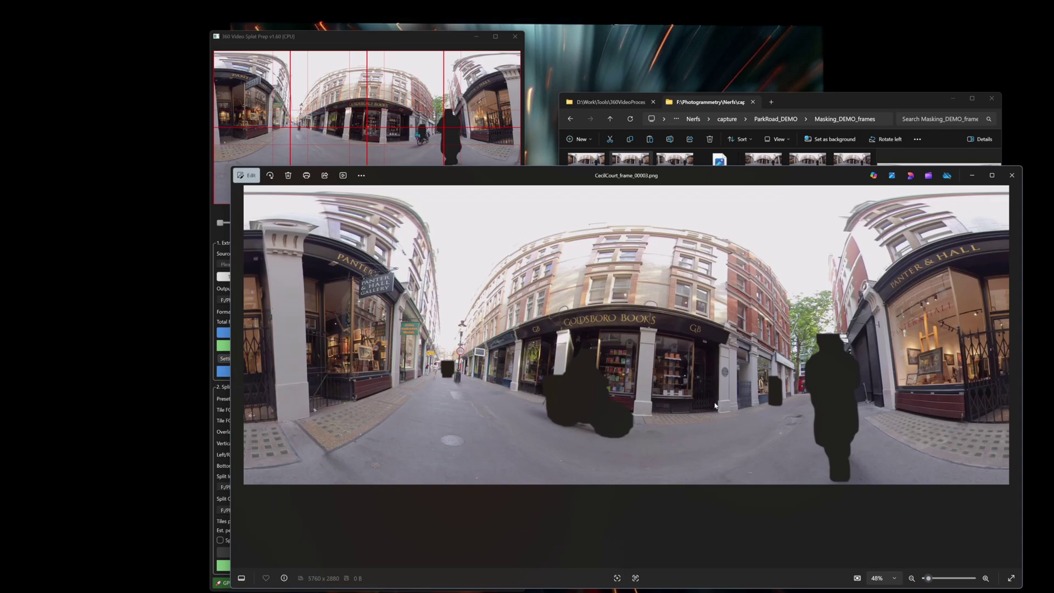
pyautogui.press('Right')
pyautogui.press('Left')
pyautogui.press('Right')
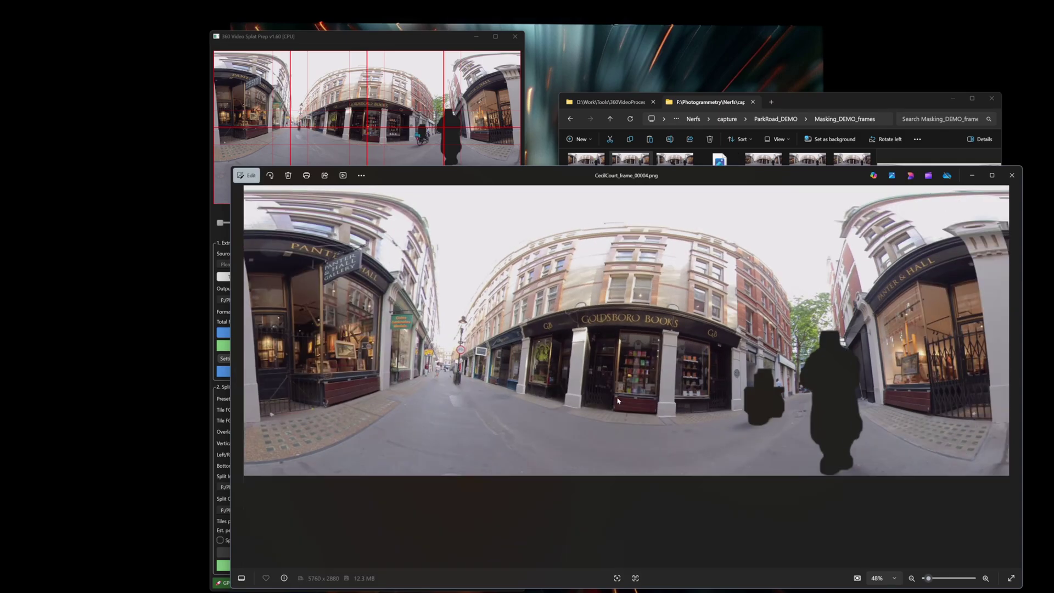
pyautogui.press('Left')
pyautogui.press('Left')
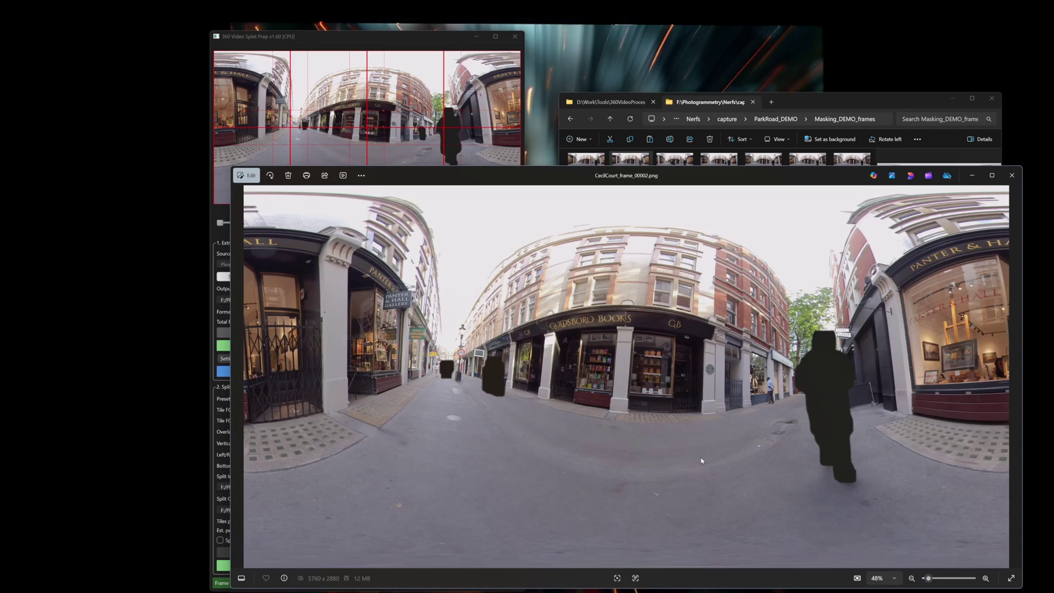
pyautogui.press('Right')
pyautogui.press('Right')
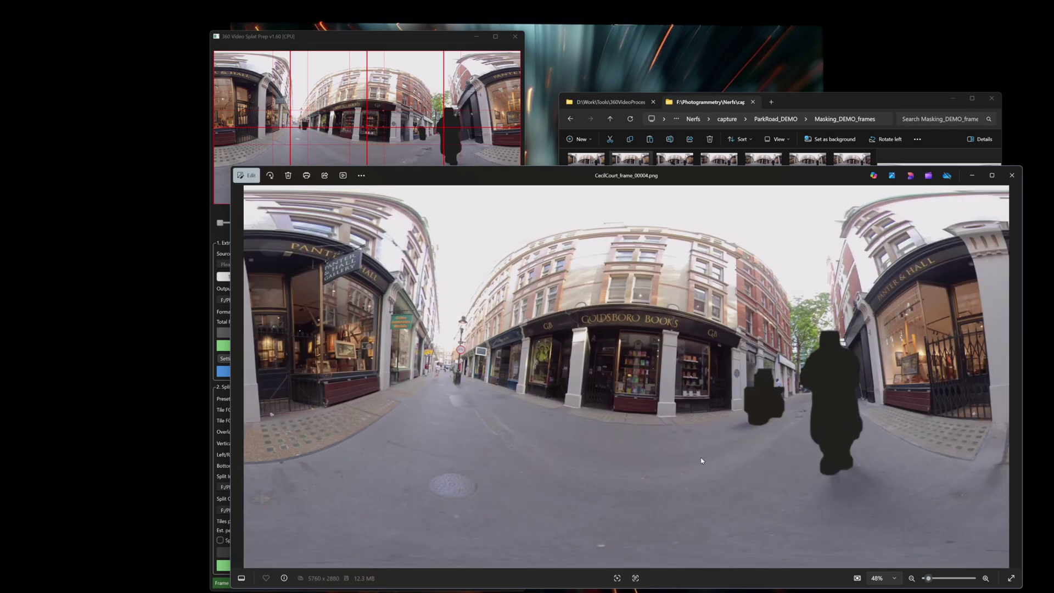
pyautogui.press('Left')
pyautogui.press('Right')
pyautogui.press('Right')
pyautogui.press('Left')
pyautogui.press('Left')
pyautogui.press('Right')
pyautogui.press('Right')
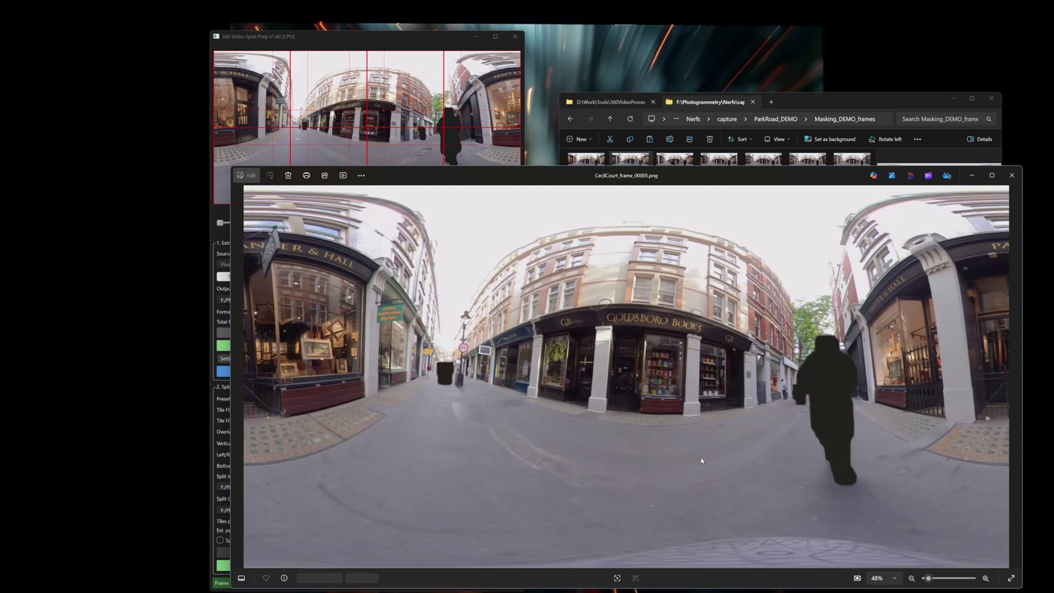
pyautogui.press('Right')
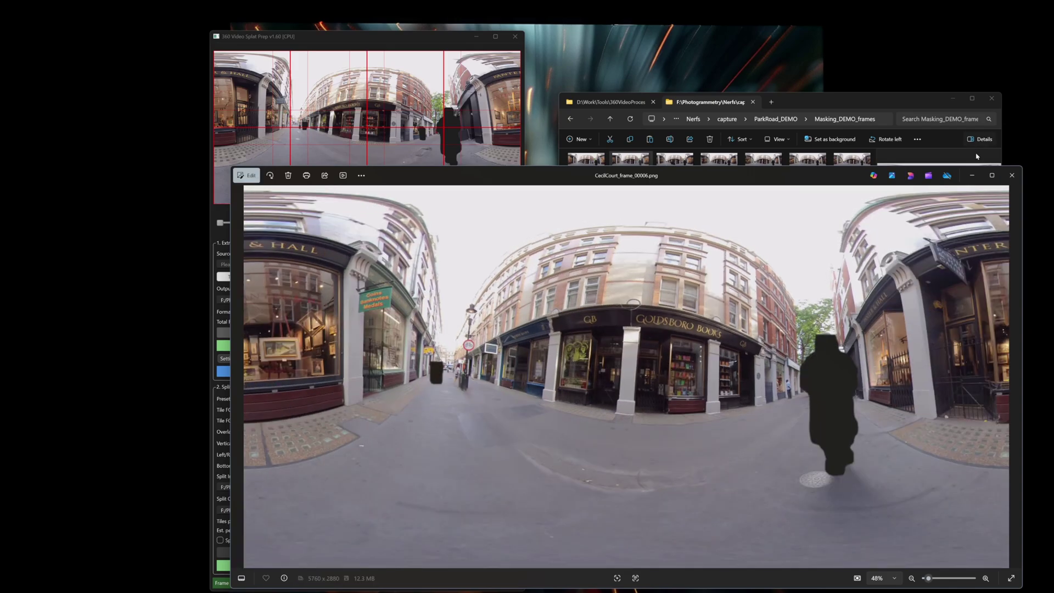
pyautogui.click(1011, 175)
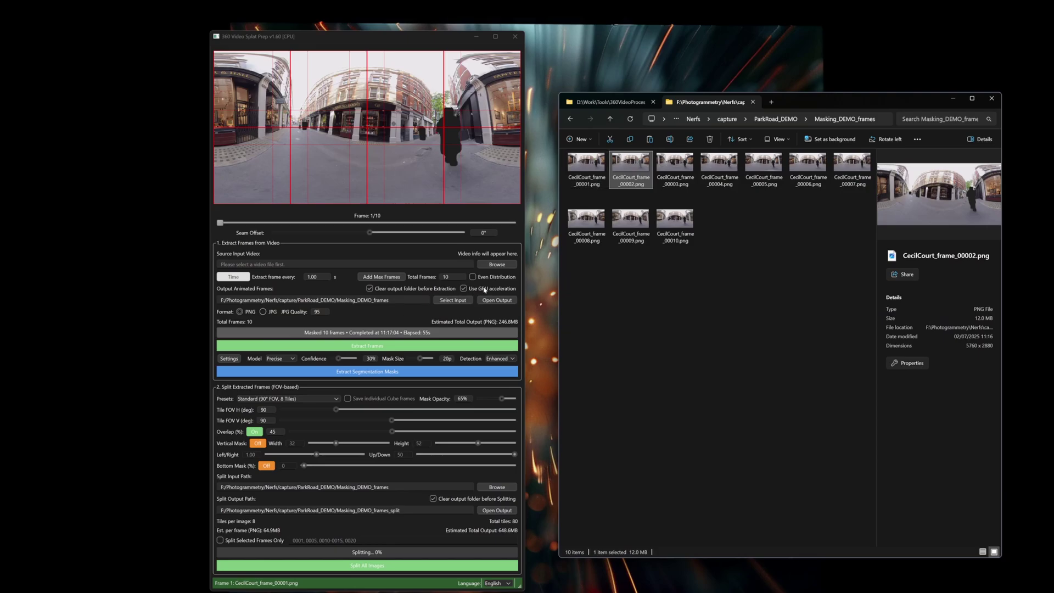
# Step: Choose the Cube Map (Cross) preset and split all 10 masked frames
pyautogui.click(301, 399)
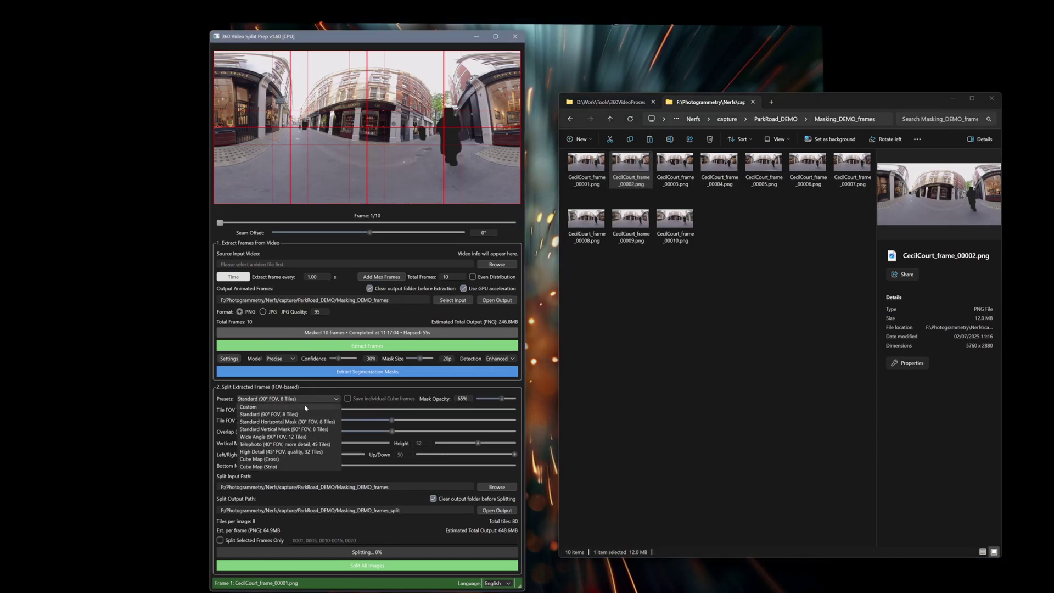
pyautogui.click(283, 459)
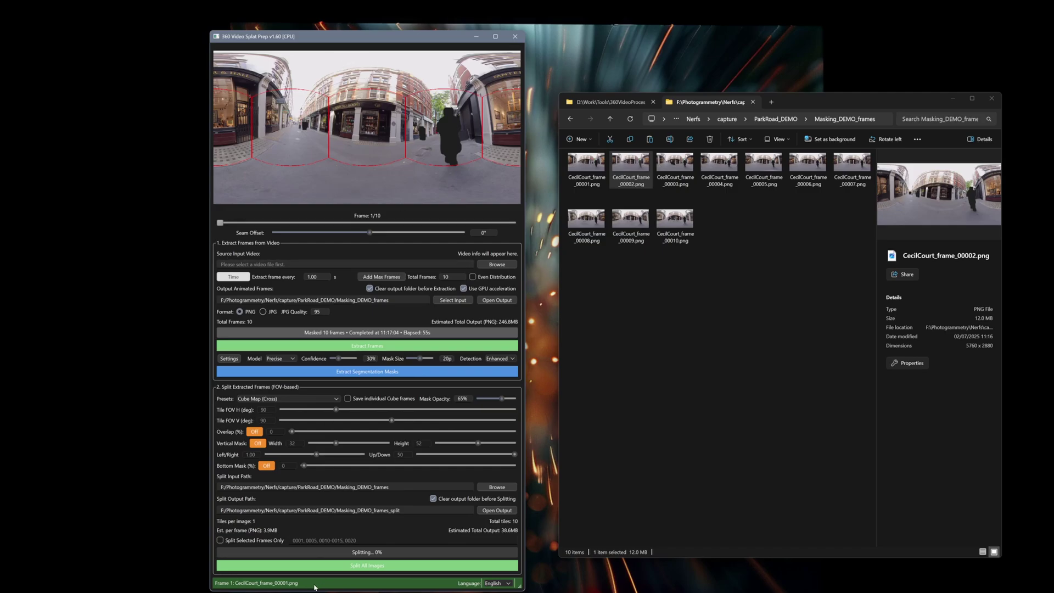
pyautogui.click(346, 571)
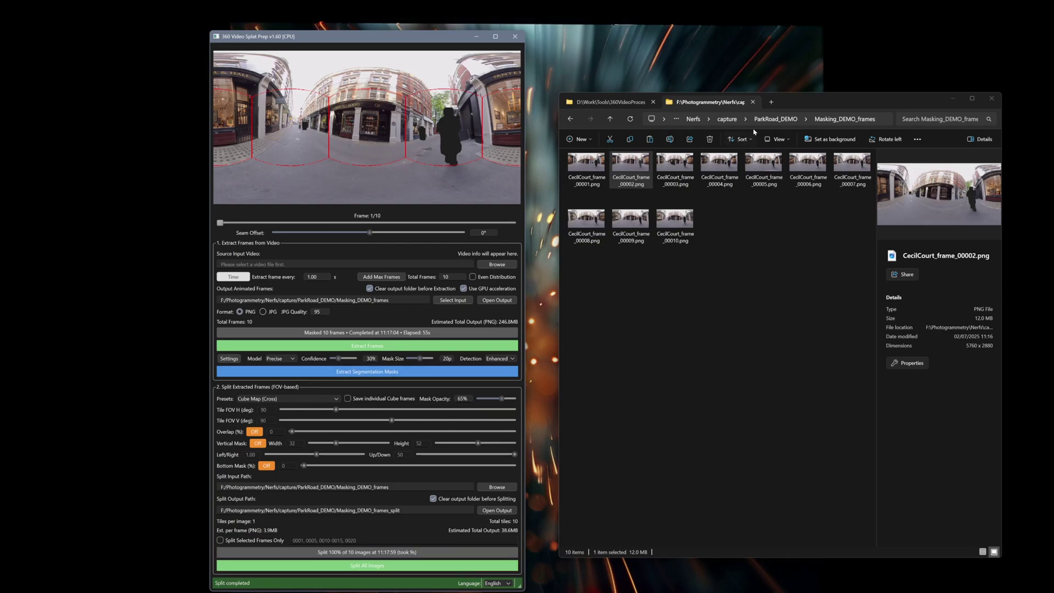
# Step: Open the Masking_DEMO_frames_split folder from the ParkRoad_DEMO project folder
pyautogui.click(774, 118)
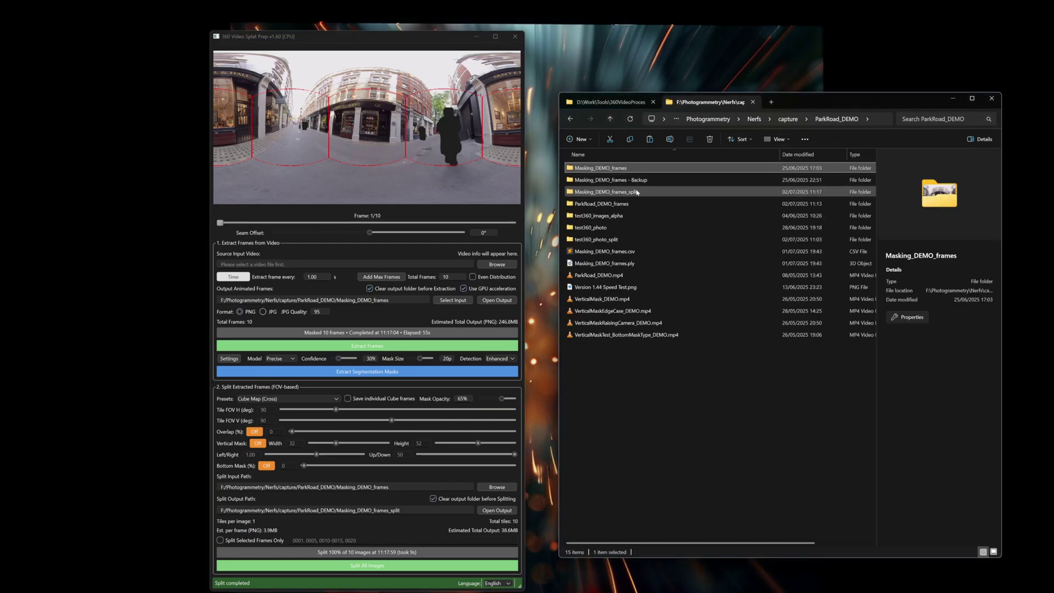
pyautogui.click(624, 193)
pyautogui.doubleClick(634, 193)
# Step: Preview the cubemap_cross PNGs in Photos, stepping forward and back, then close the viewer
pyautogui.doubleClick(634, 349)
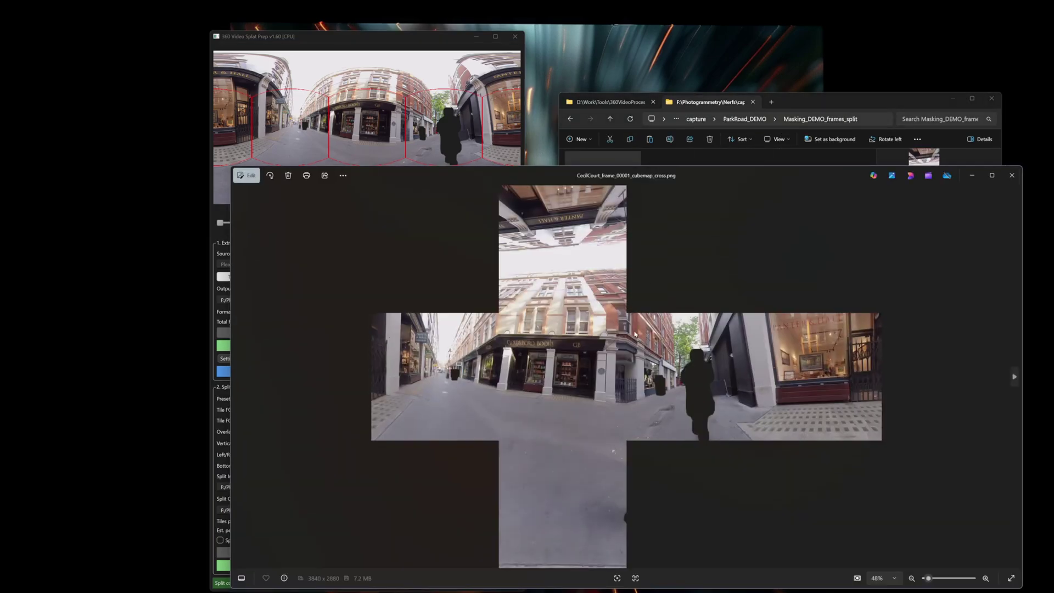
pyautogui.press('Right')
pyautogui.press('Right')
pyautogui.press('Right')
pyautogui.press('Right')
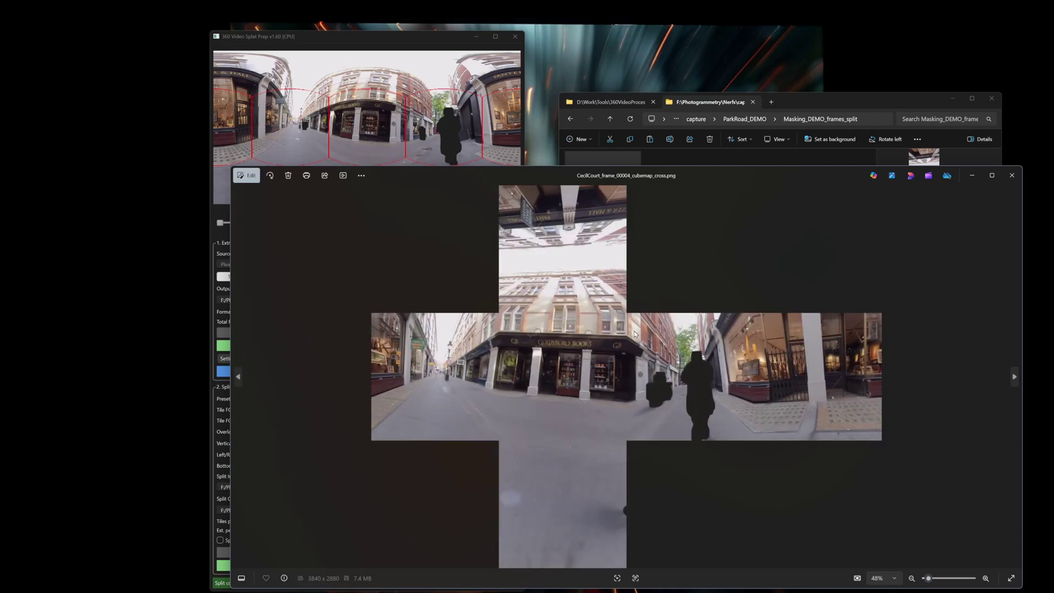
pyautogui.press('Left')
pyautogui.press('Left')
pyautogui.press('Left')
pyautogui.press('Left')
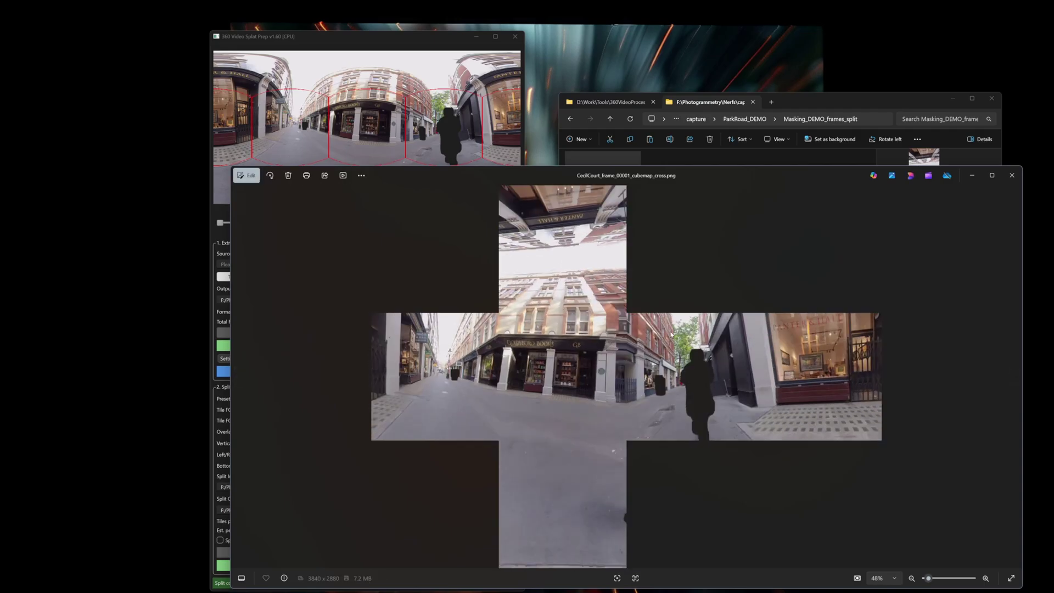
pyautogui.click(1013, 175)
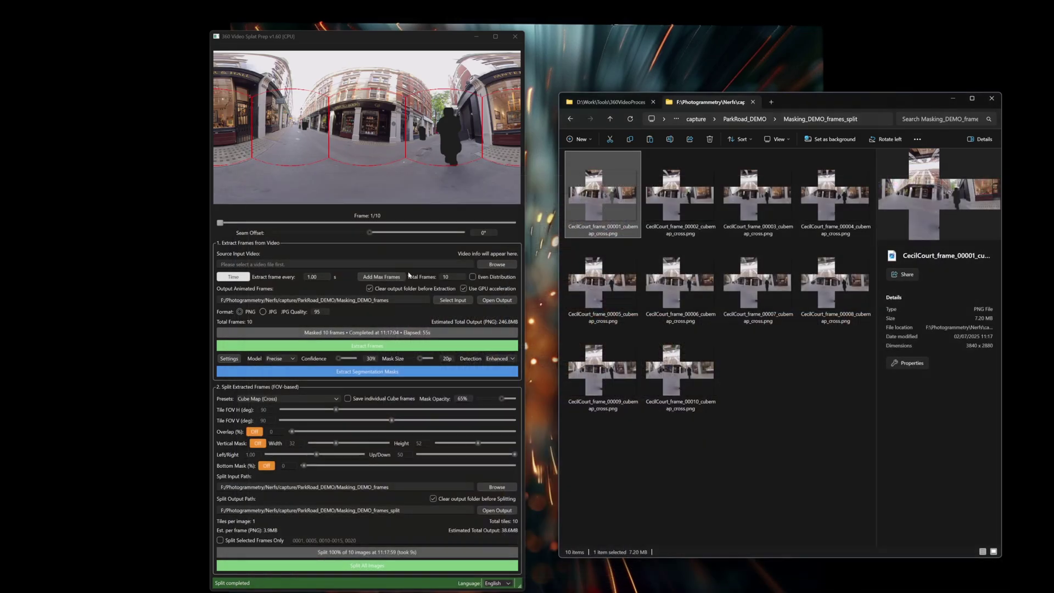
# Step: Keep Cube Map (Cross), set the seam offset to -103°, re-split, and open the first cross
pyautogui.click(303, 399)
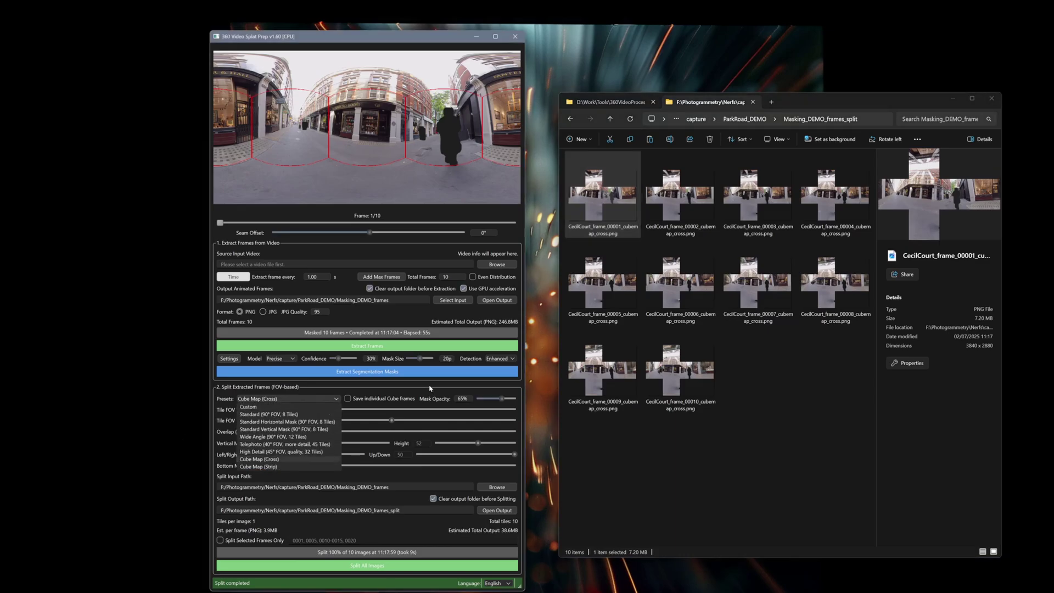
pyautogui.click(278, 447)
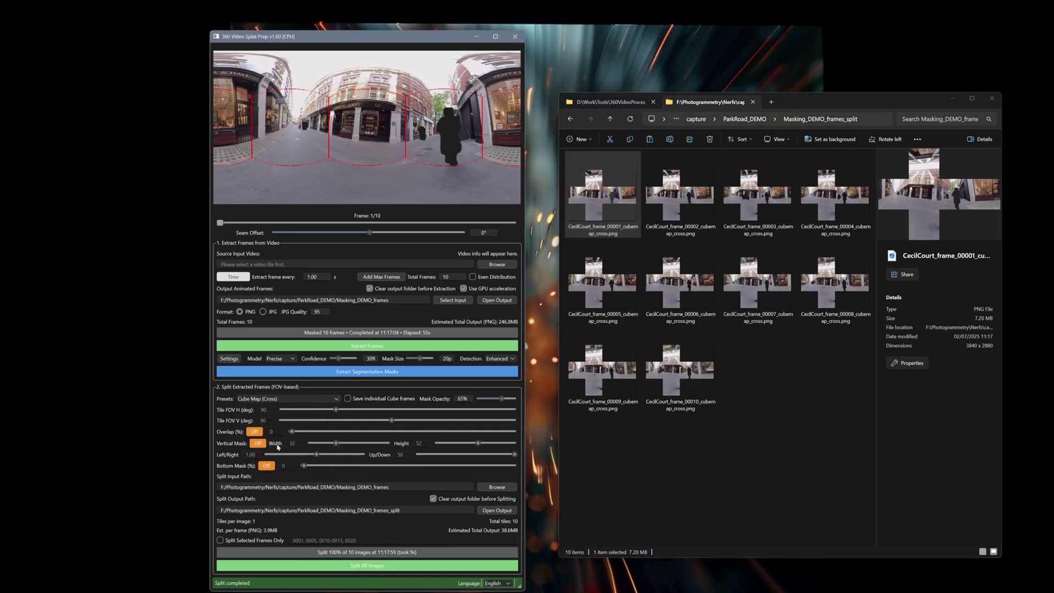
pyautogui.click(294, 399)
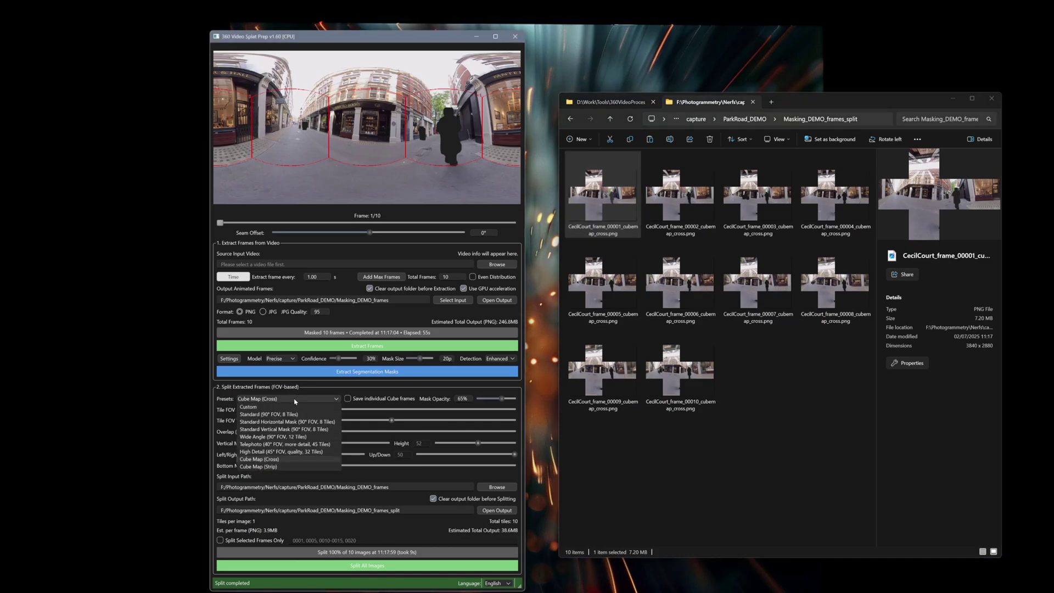
pyautogui.click(294, 401)
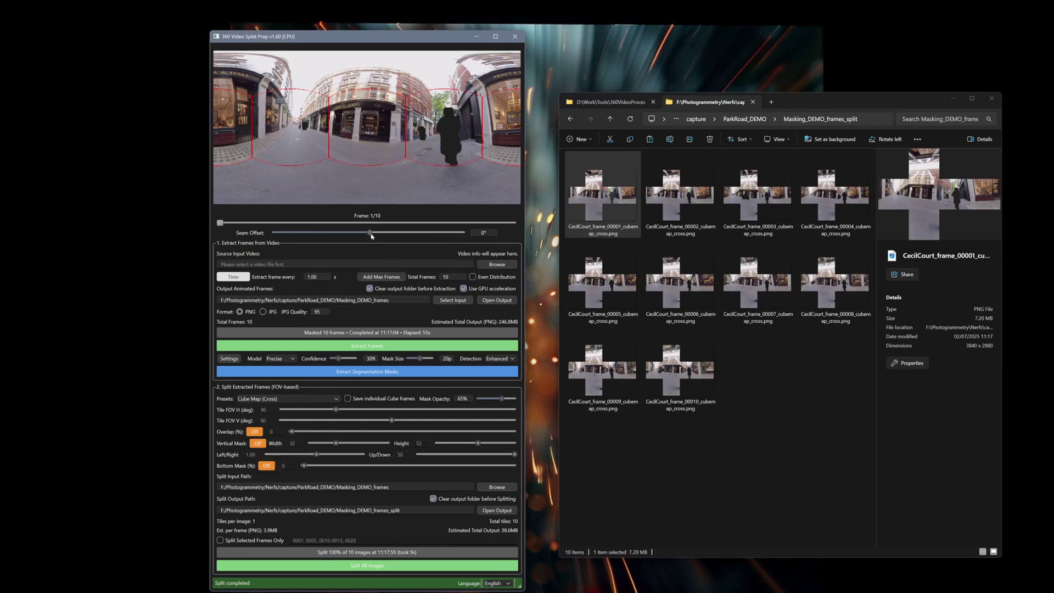
pyautogui.moveTo(370, 232); pyautogui.dragTo(312, 241)
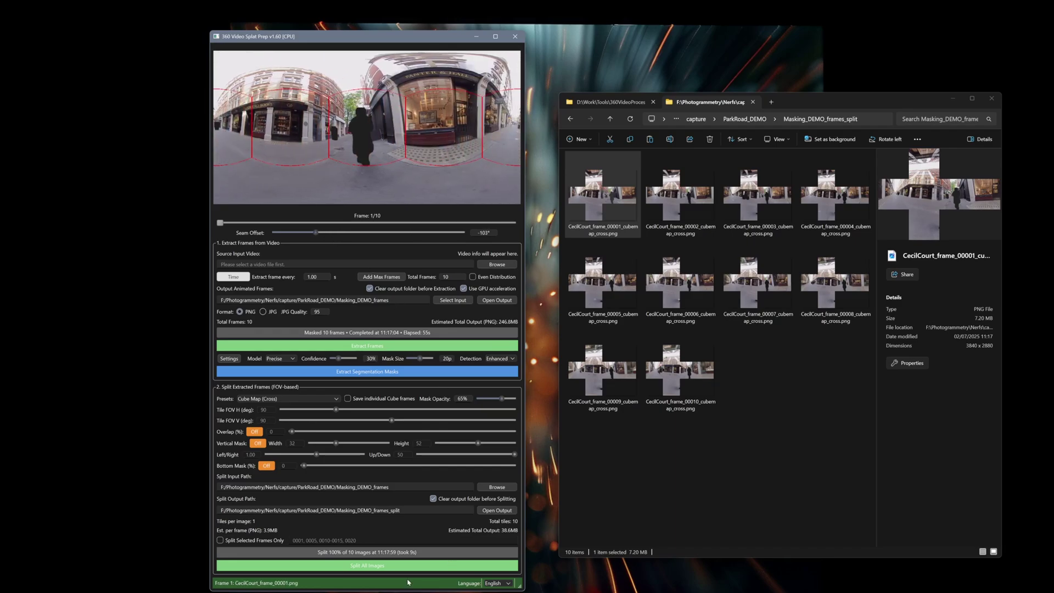
pyautogui.click(376, 566)
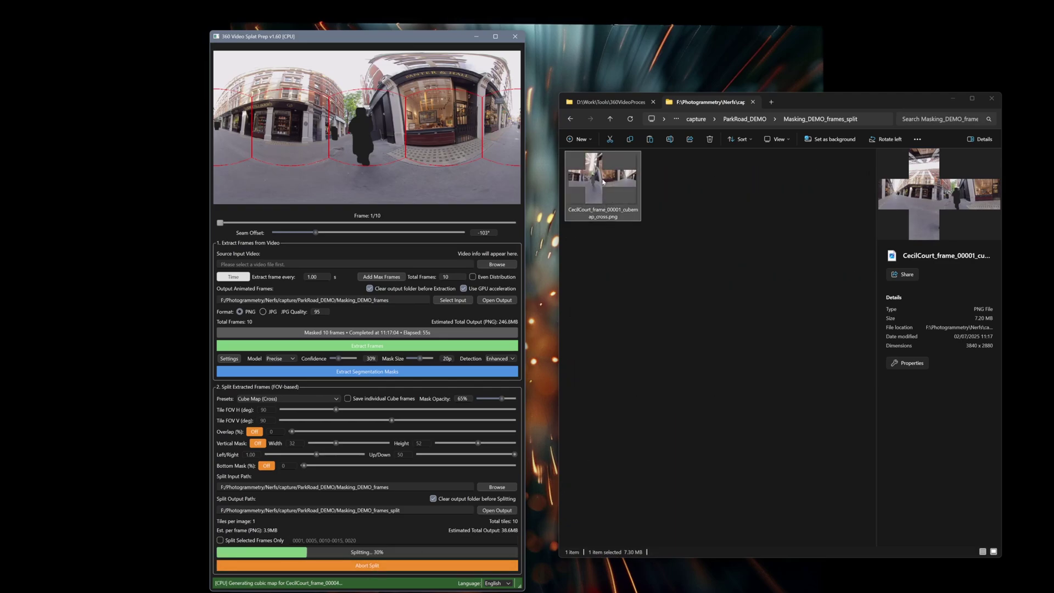
pyautogui.doubleClick(602, 180)
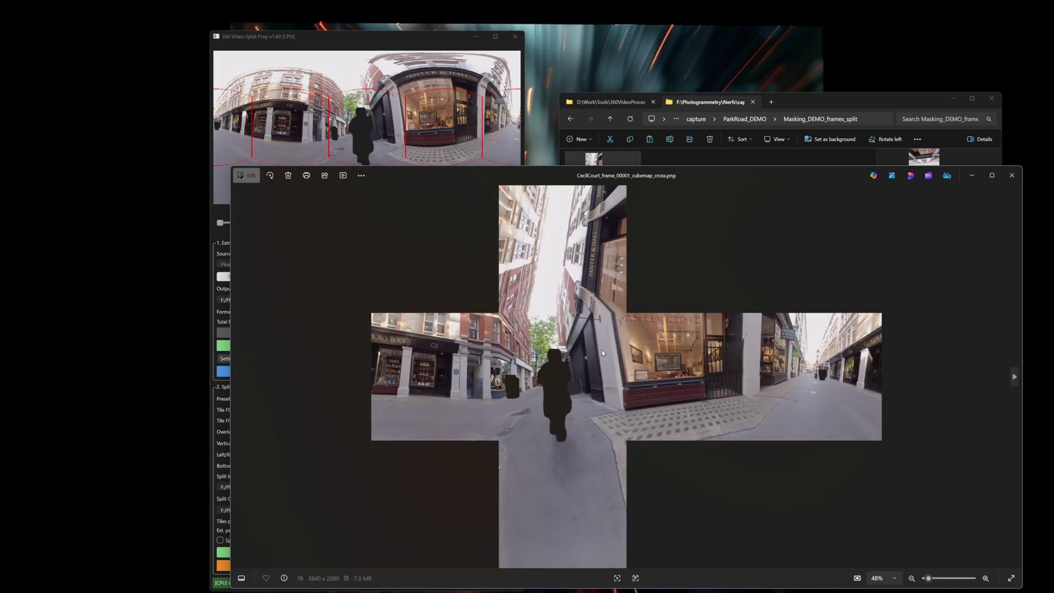
# Step: Split all frames with the Standard 90° 8-tile preset at 50% overlap, then refresh the output folder
pyautogui.click(1007, 182)
pyautogui.click(285, 398)
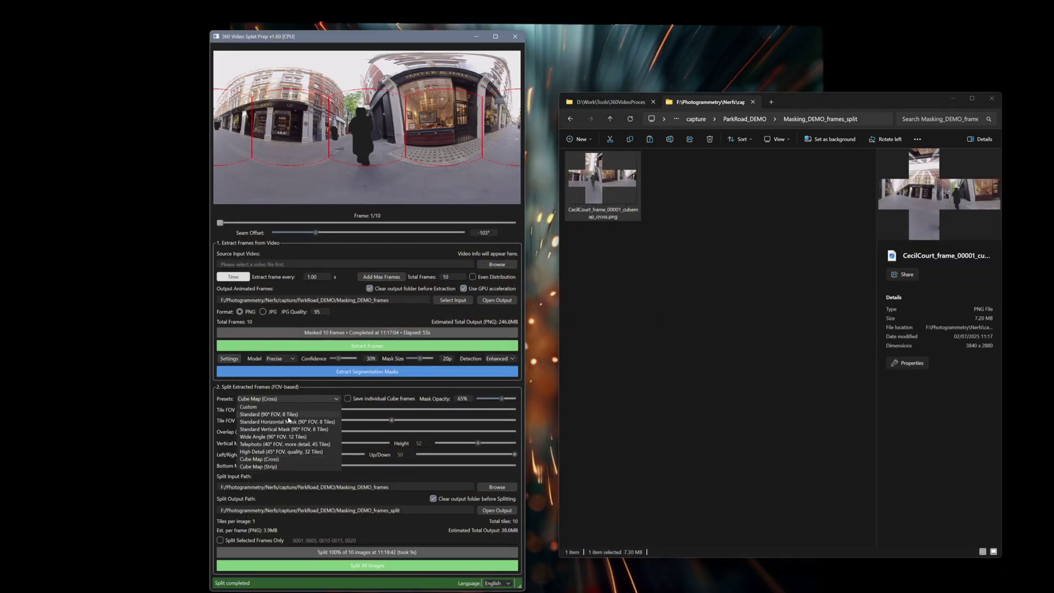
pyautogui.click(295, 414)
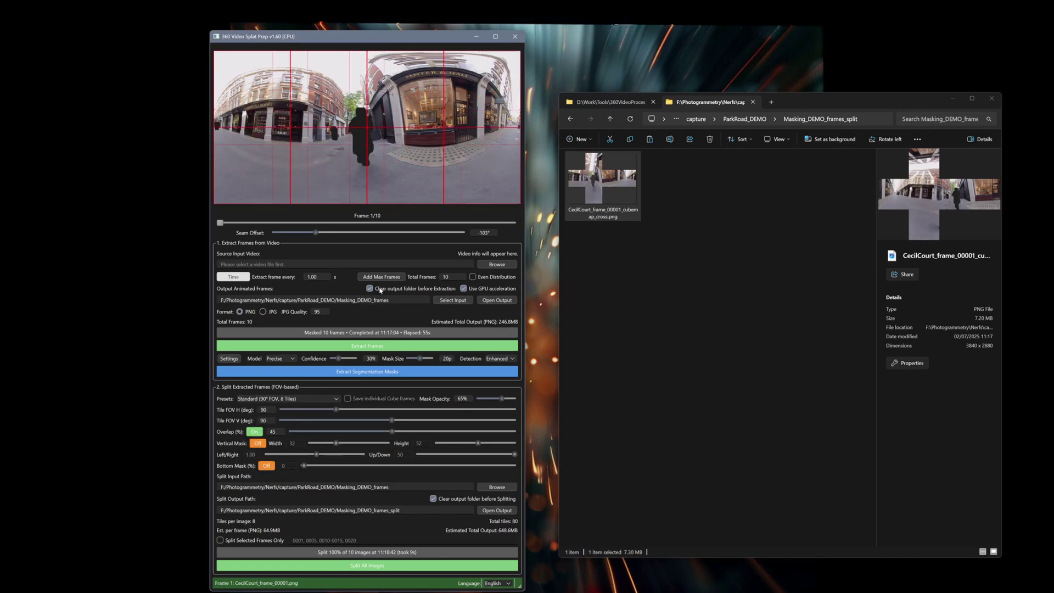
pyautogui.doubleClick(280, 431)
pyautogui.write('50')
pyautogui.press('Return')
pyautogui.click(391, 567)
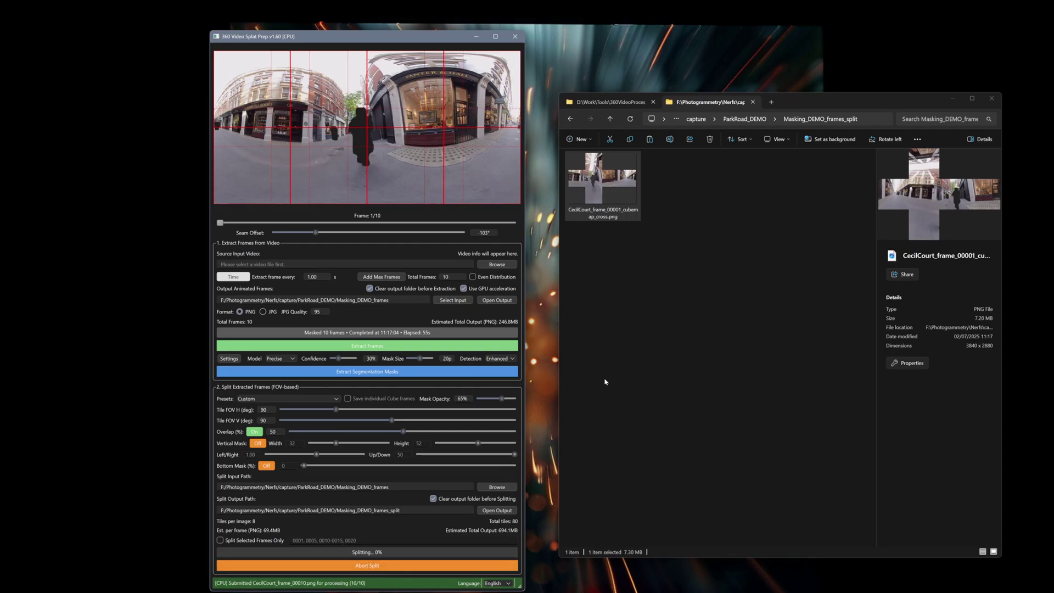
pyautogui.click(632, 120)
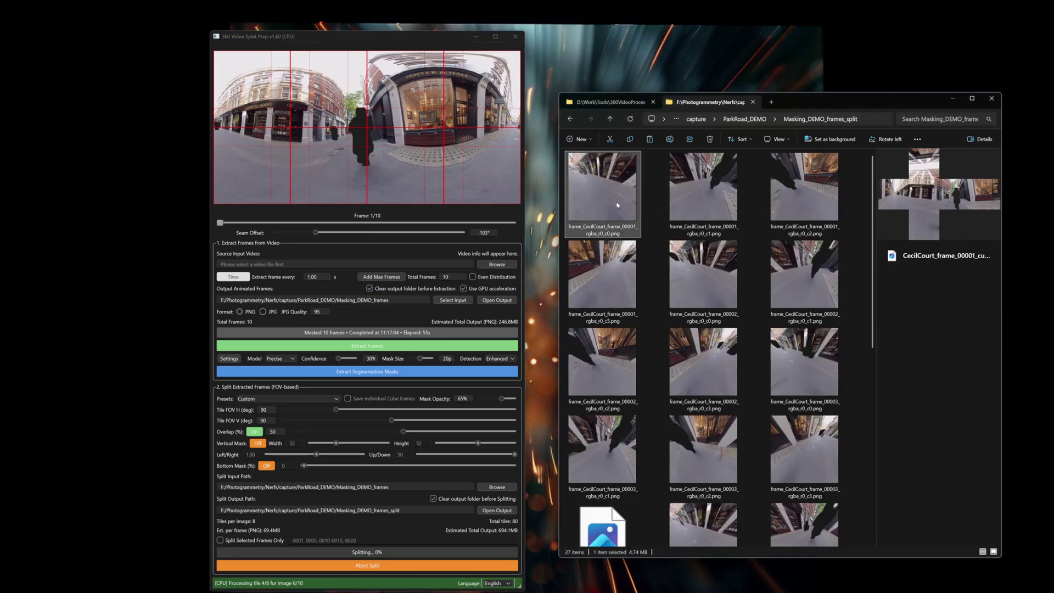
# Step: View the first rgba tile in Photos, step through three more masked tiles, then close it
pyautogui.doubleClick(618, 205)
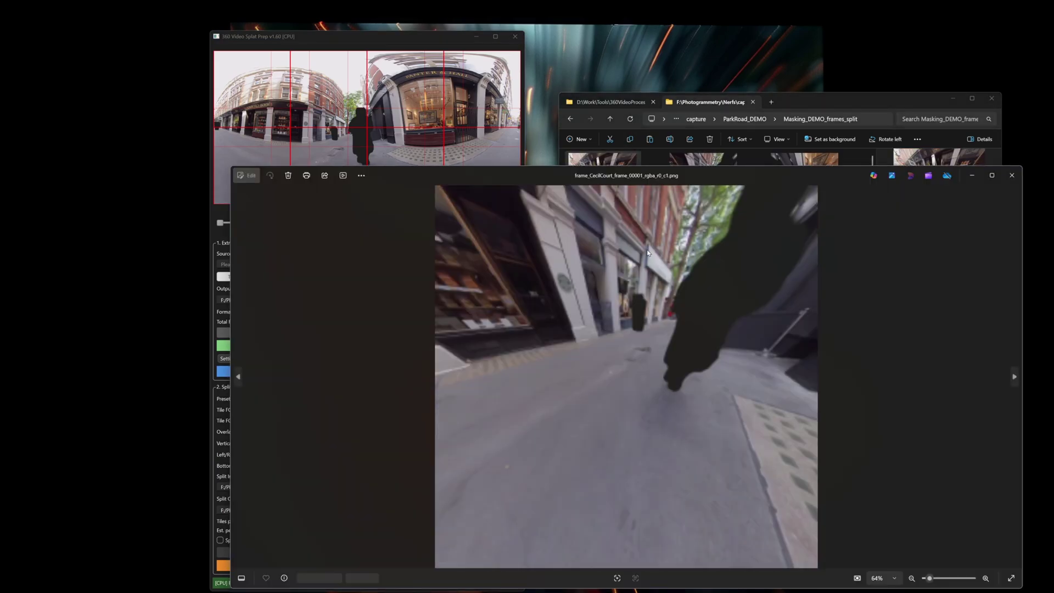
pyautogui.press('Right')
pyautogui.press('Right')
pyautogui.press('Right')
pyautogui.press('Right')
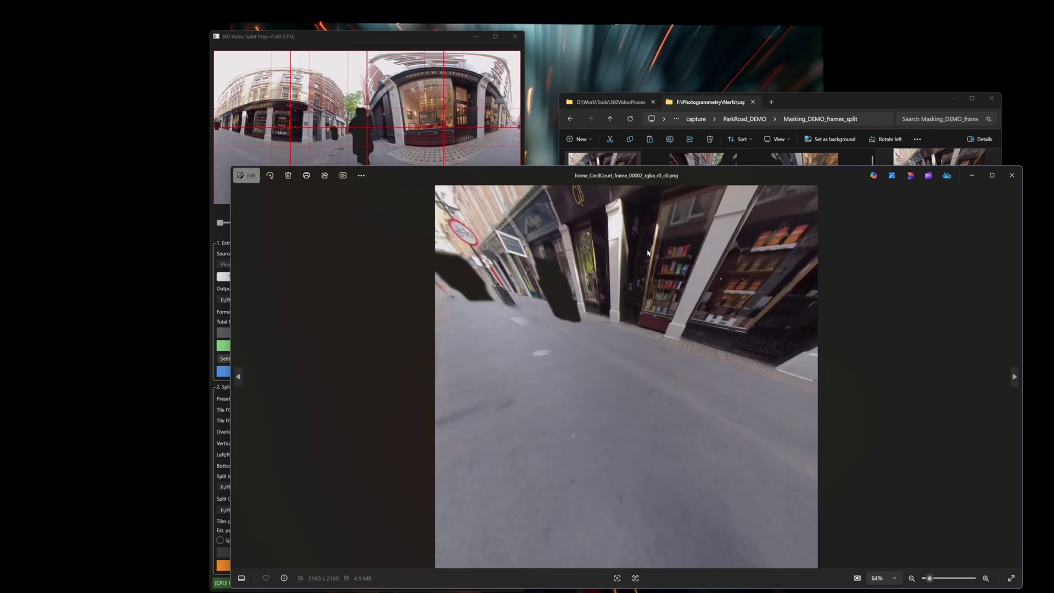
pyautogui.press('Right')
pyautogui.press('Right')
pyautogui.press('Right')
pyautogui.press('Right')
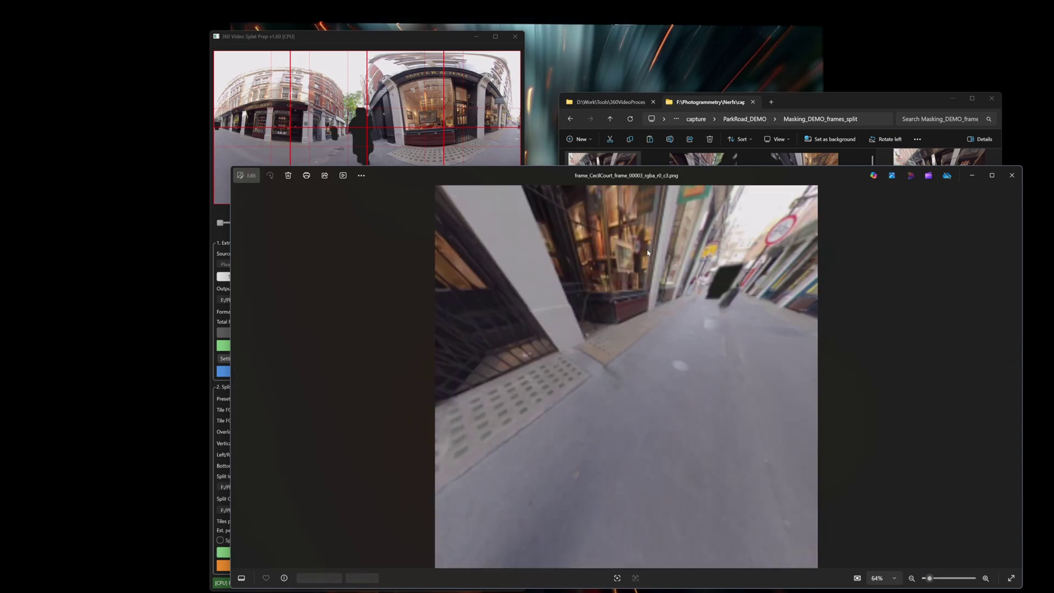
pyautogui.press('Right')
pyautogui.press('Right')
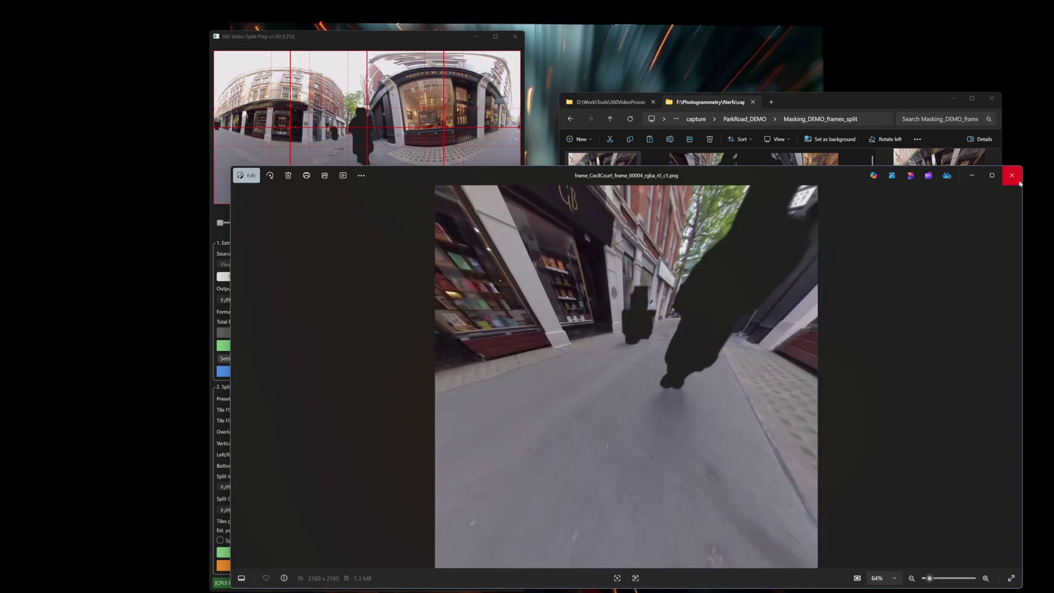
pyautogui.click(1018, 183)
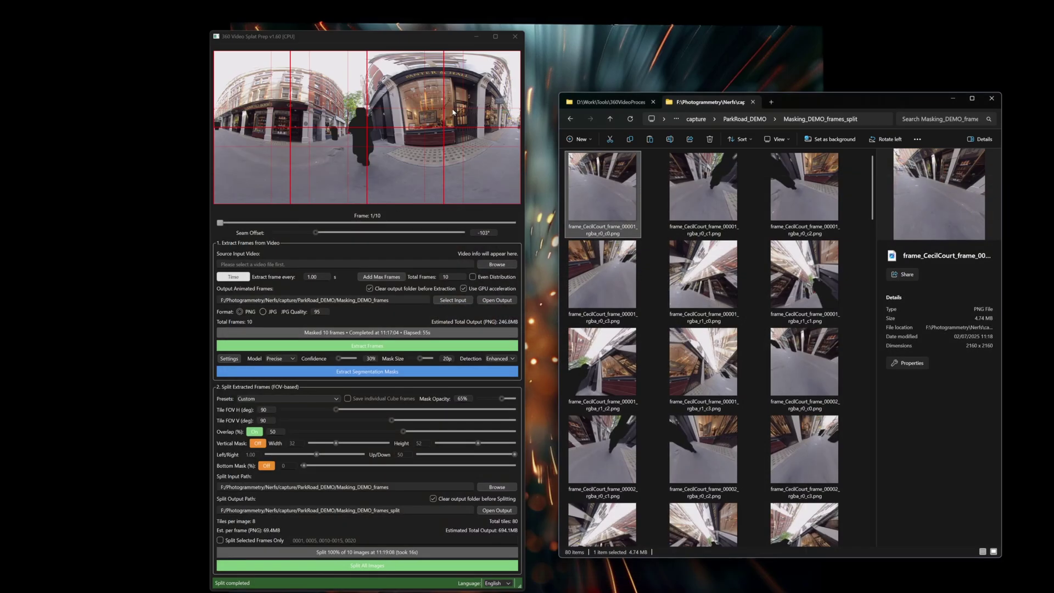
pyautogui.click(491, 583)
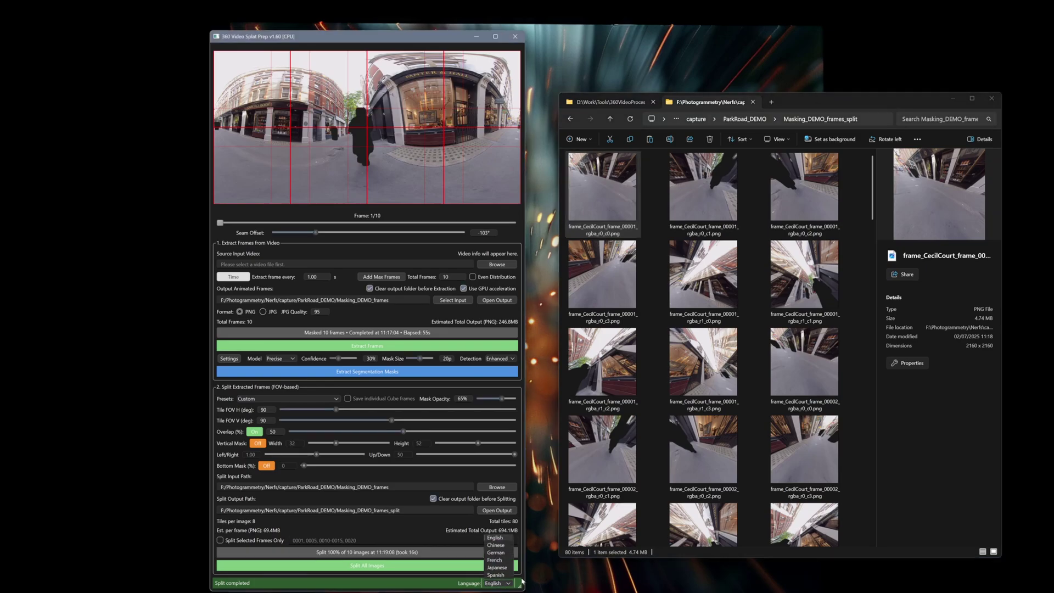
pyautogui.click(508, 576)
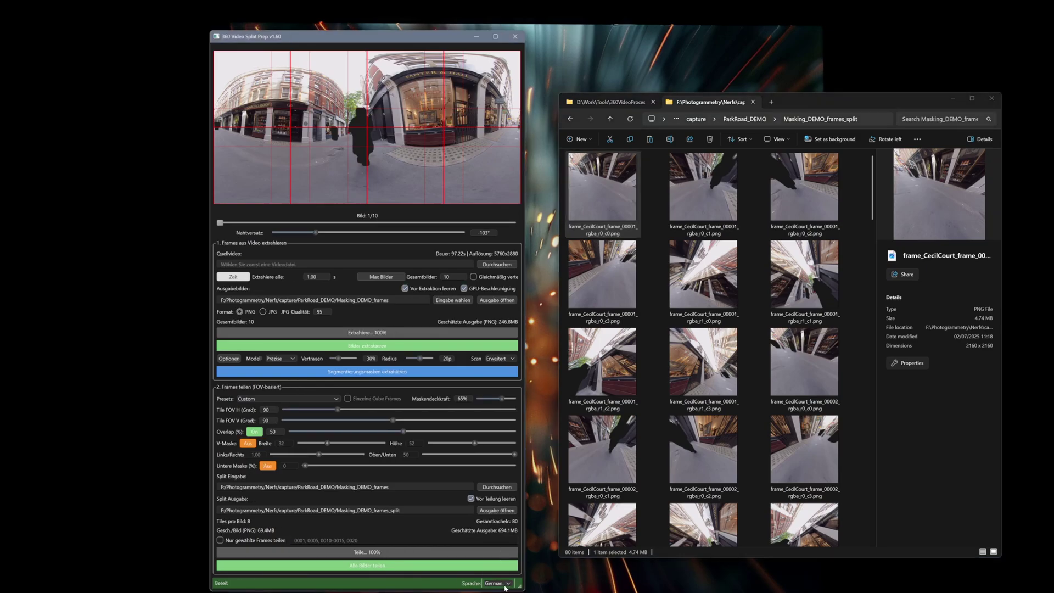
pyautogui.click(504, 586)
pyautogui.click(501, 548)
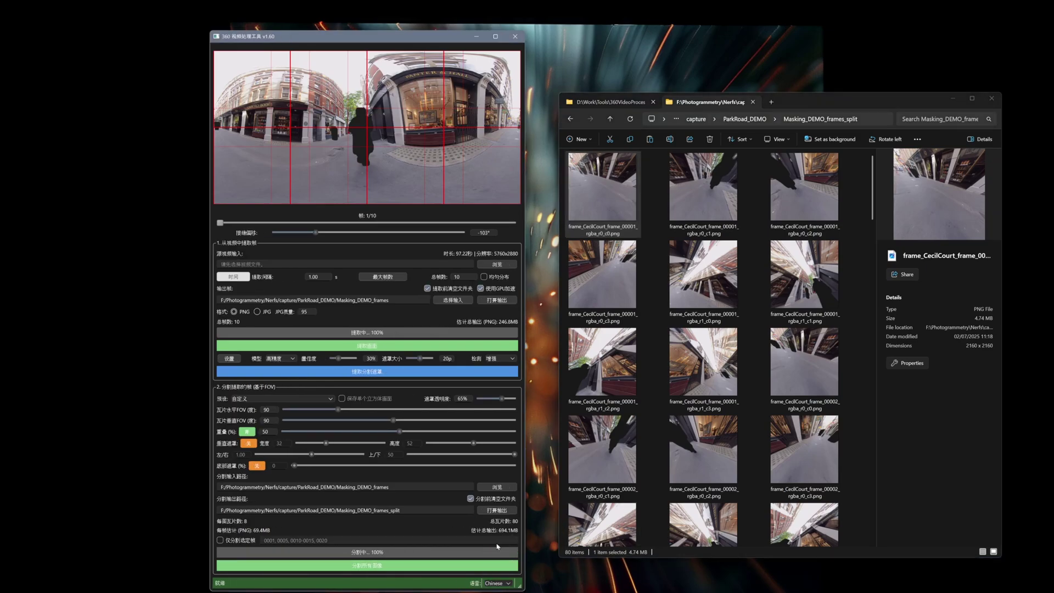
pyautogui.click(492, 582)
pyautogui.click(483, 538)
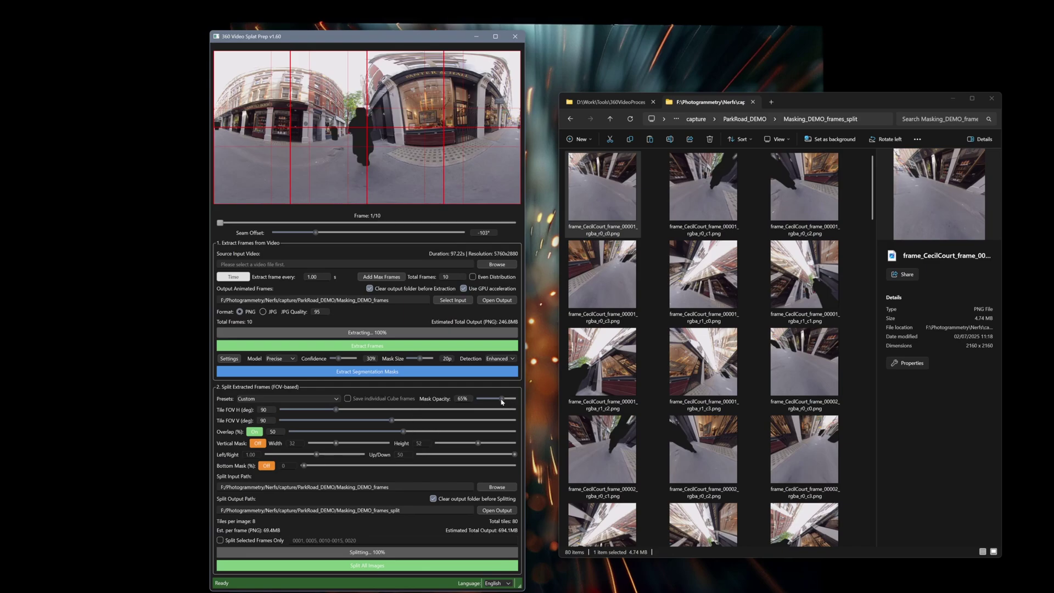
# Step: Enable the Vertical Mask over the ground area and set Mask Opacity to 43%
pyautogui.moveTo(501, 400); pyautogui.dragTo(485, 399)
pyautogui.click(257, 443)
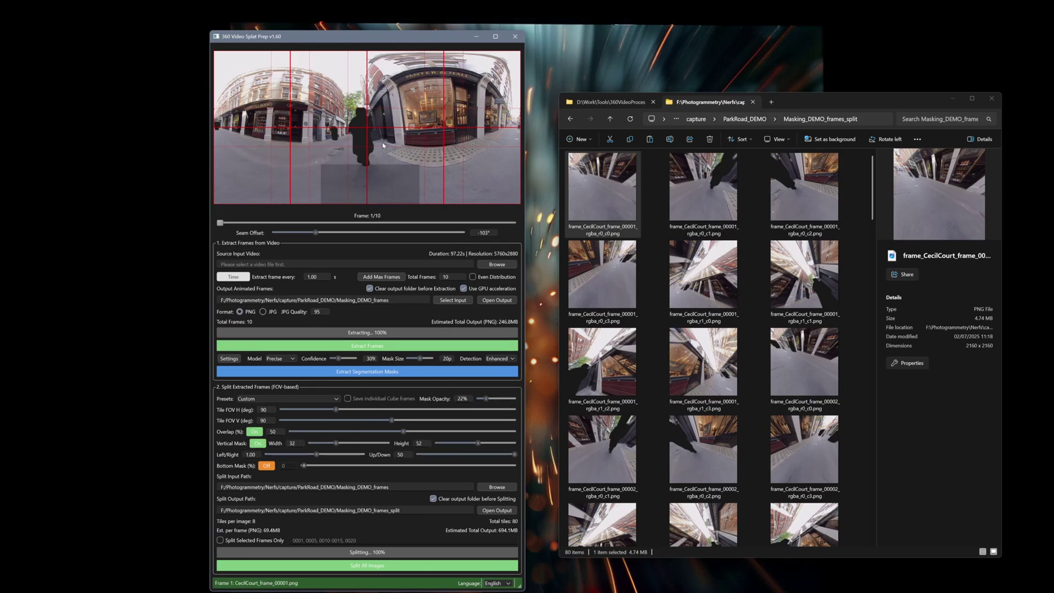
pyautogui.click(509, 400)
pyautogui.moveTo(509, 399); pyautogui.dragTo(494, 400)
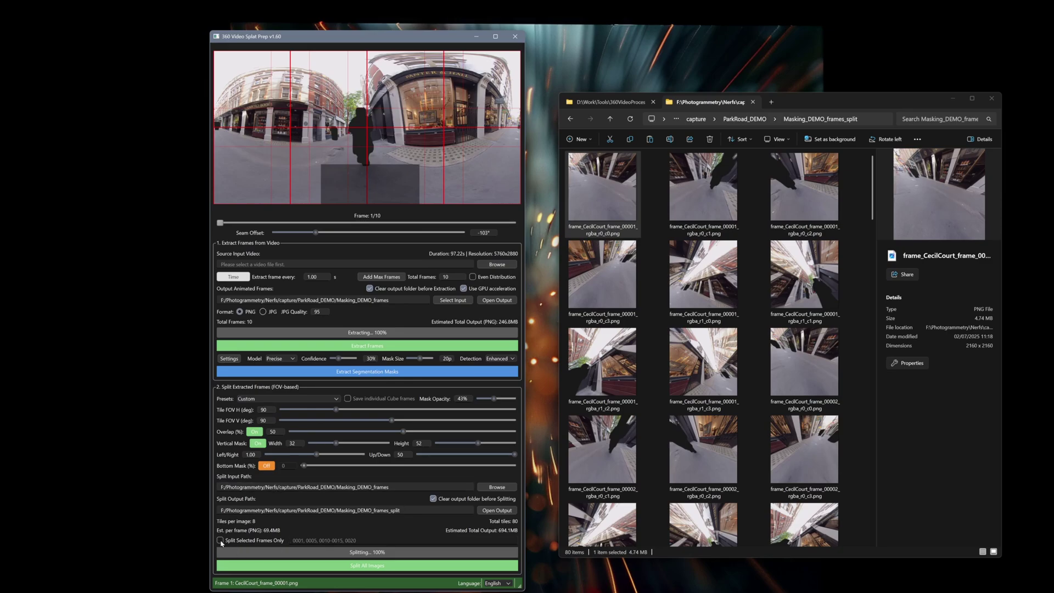
# Step: Tick Split Selected Frames Only so the next split covers just the chosen frames
pyautogui.moveTo(220, 543)
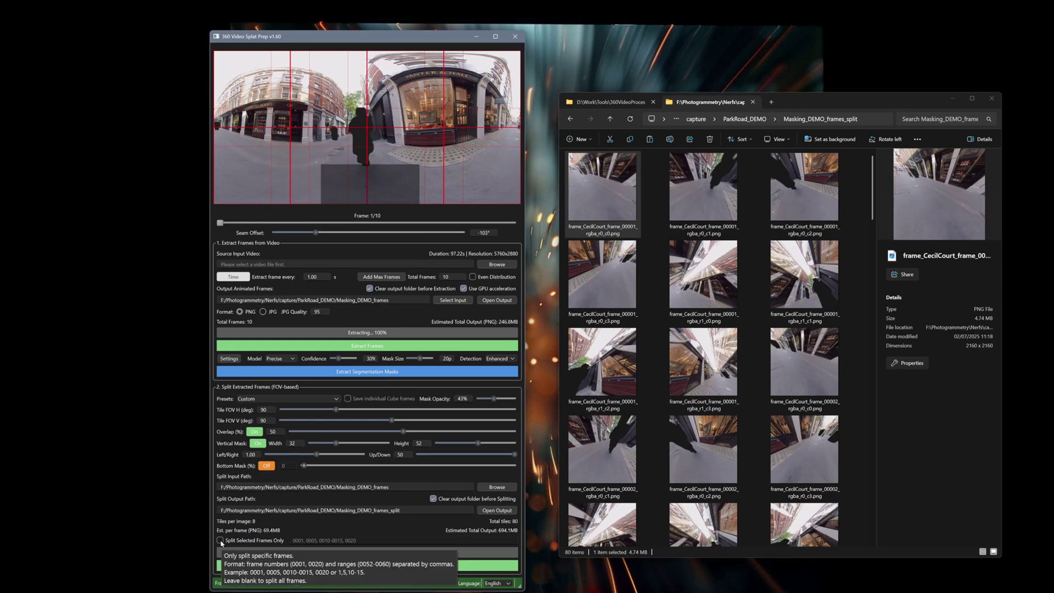
pyautogui.click(221, 542)
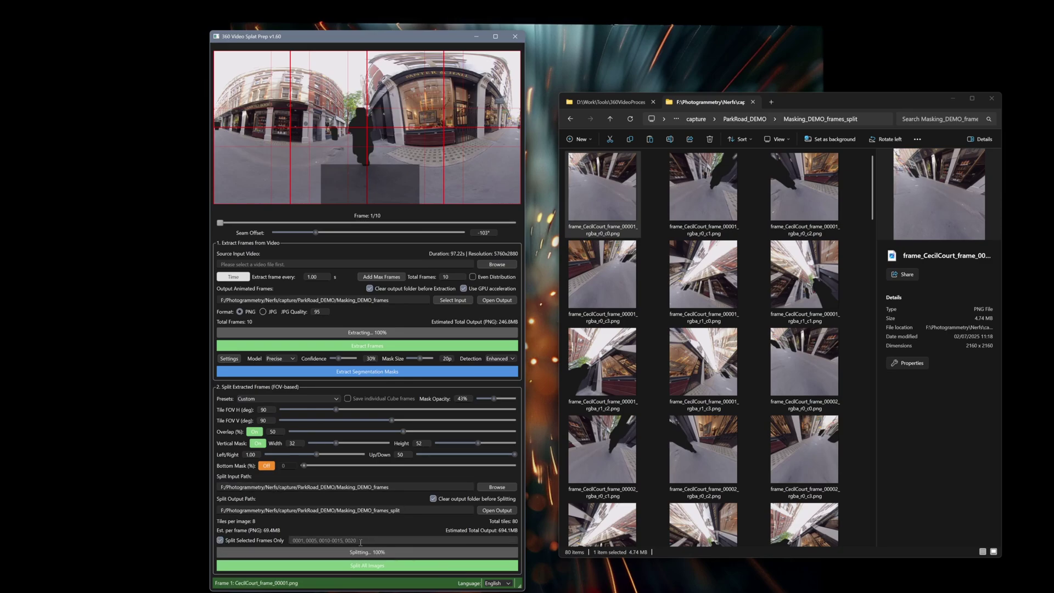
pyautogui.click(220, 540)
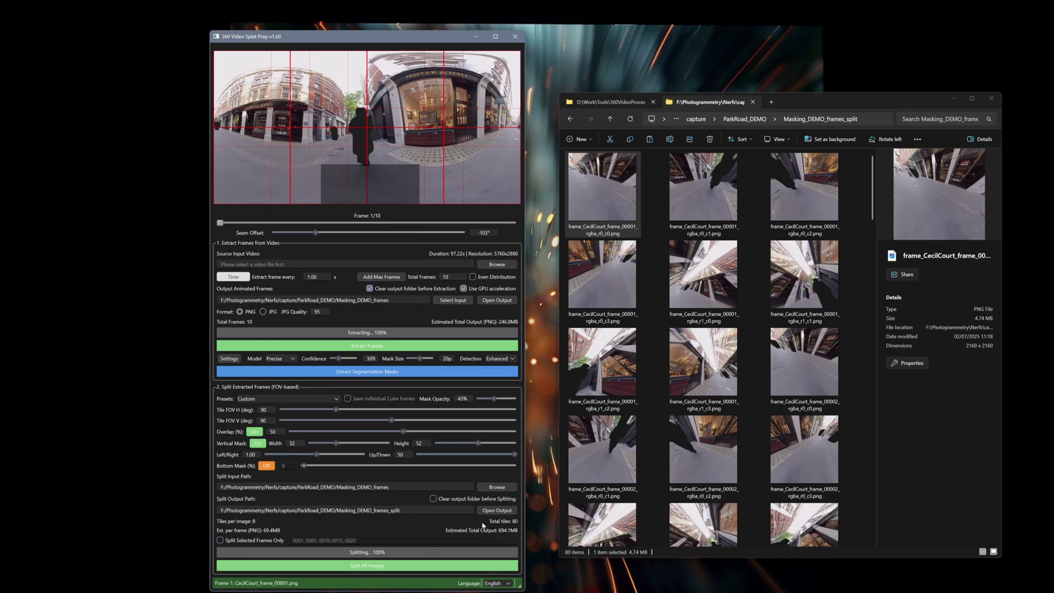
pyautogui.click(221, 540)
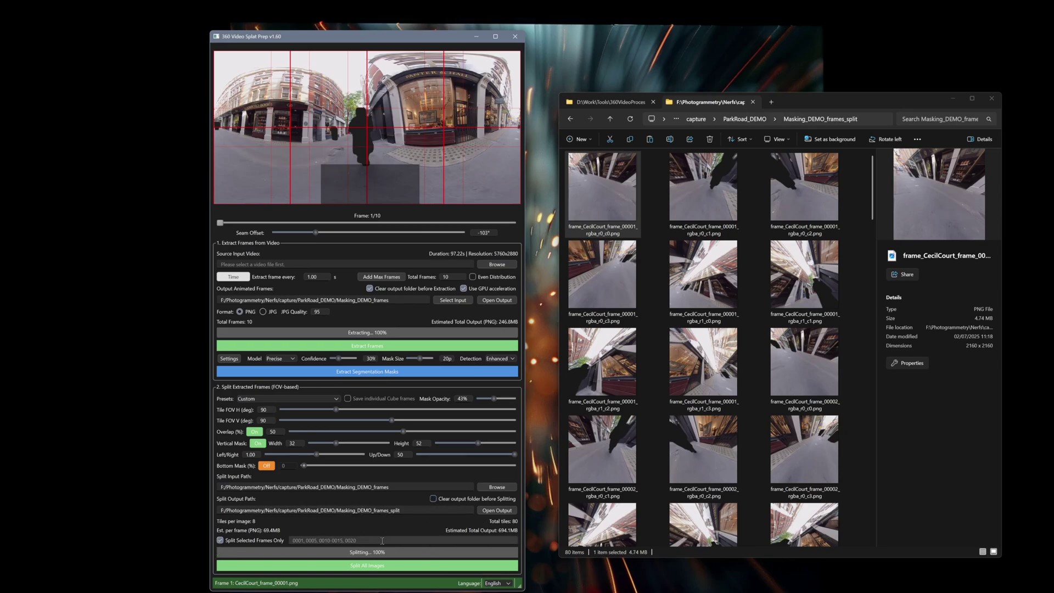